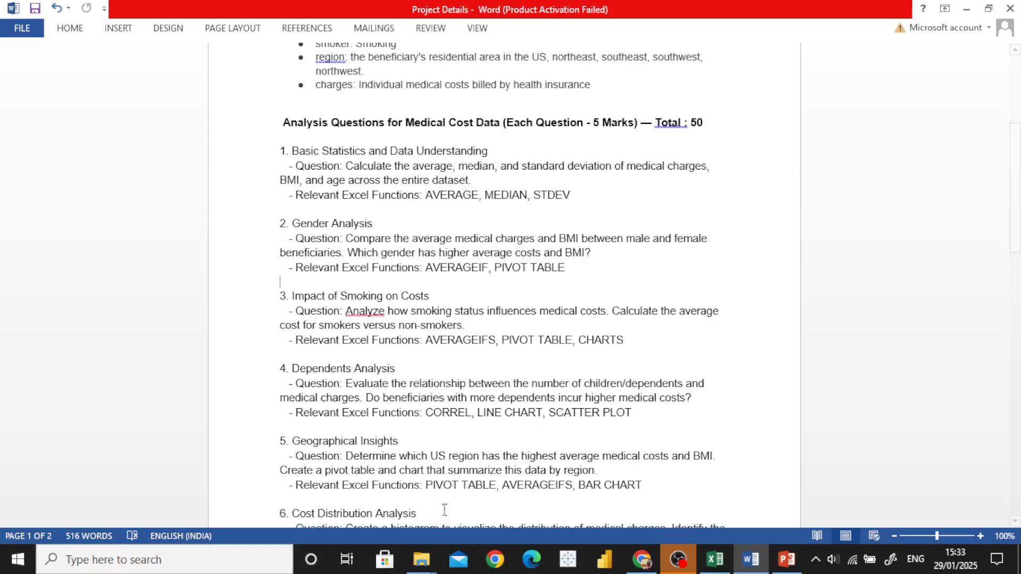
Step: Switch to the Excel workbook, select the whole data range from A1 on the Dataset sheet and look at the Remove Duplicates tool
left_click(714, 565)
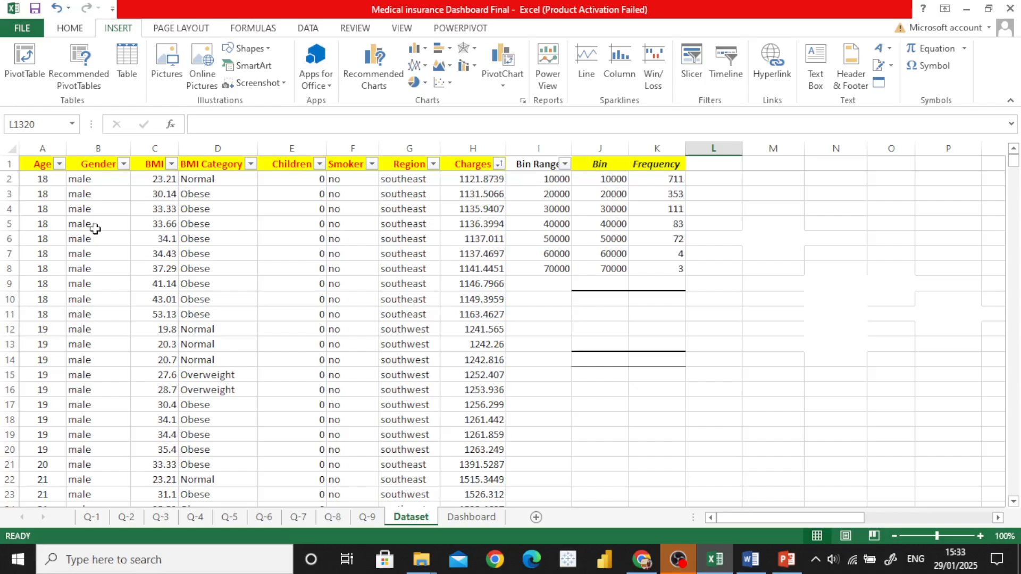
left_click(45, 167)
key("ctrl+shift+End")
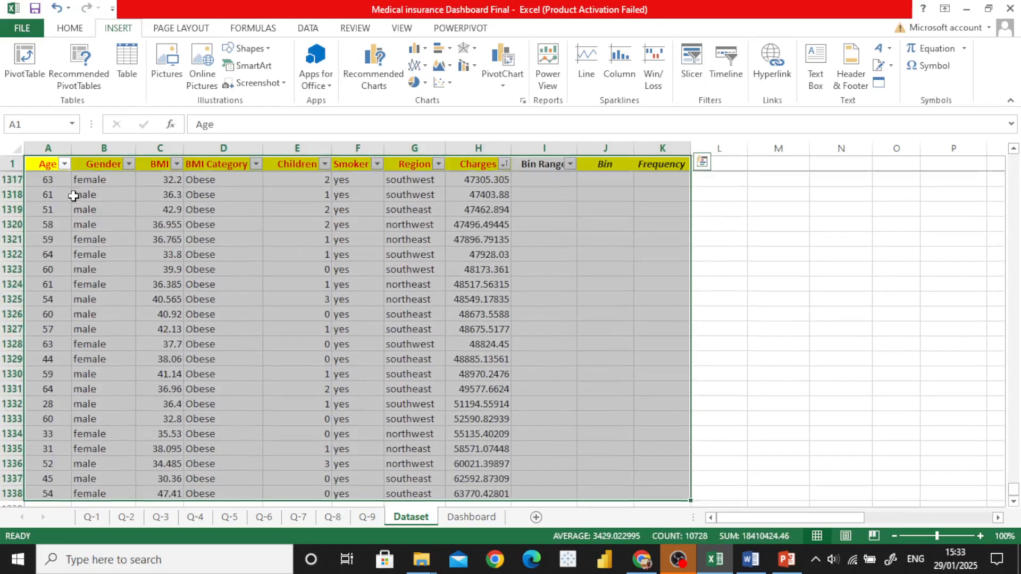
left_click(306, 31)
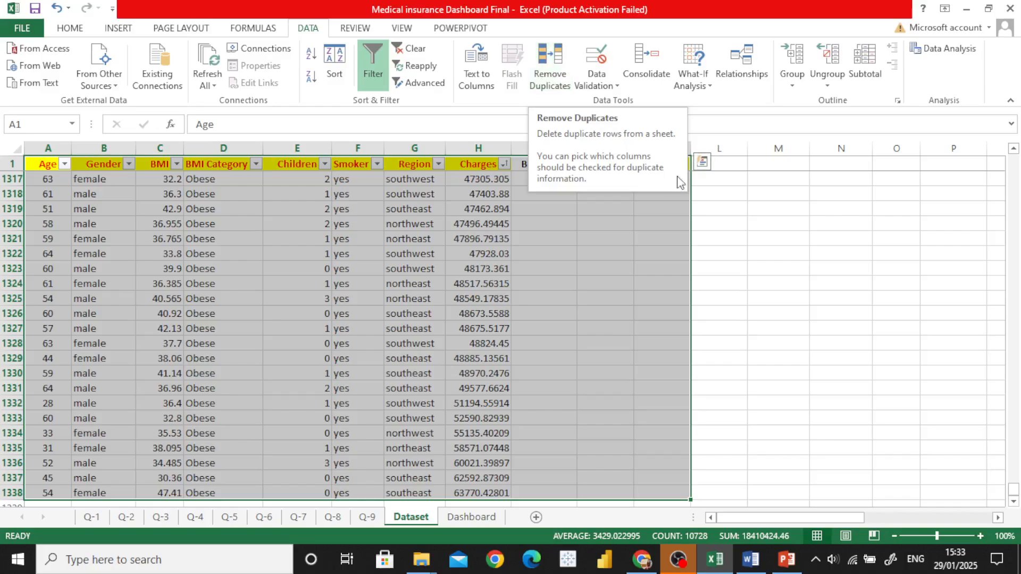
left_click(715, 193)
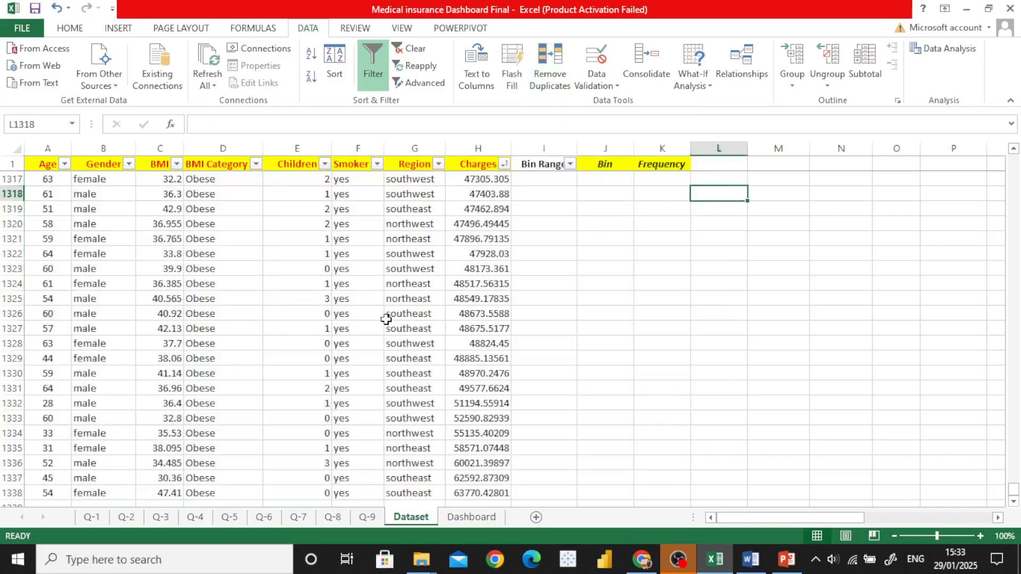
left_click_drag(1017, 489, 1012, 162)
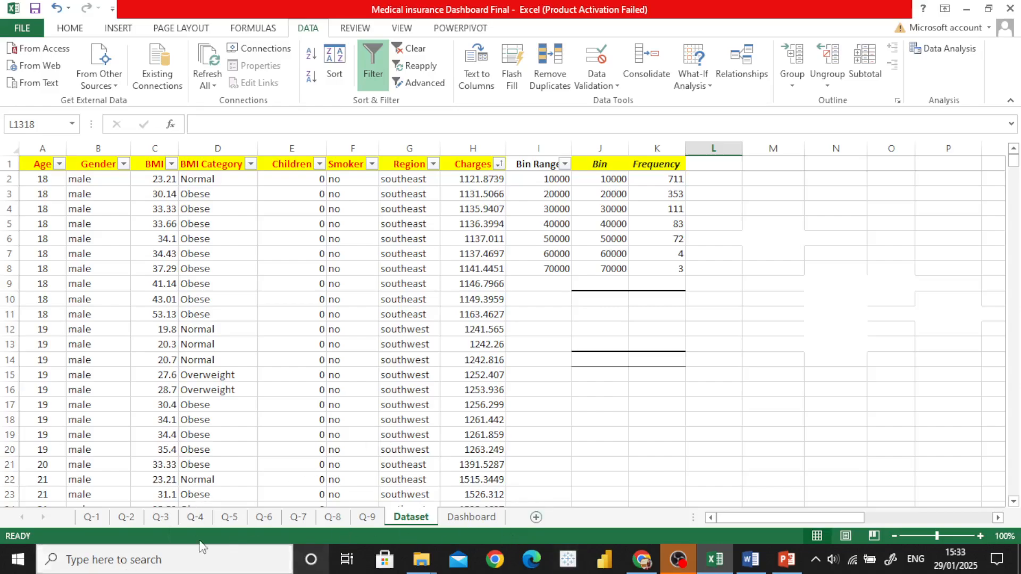
Step: Review the AVERAGE, MEDIAN and STDEV.P formulas on the Q-1 sheet: all three averages plus the age median and standard deviation
left_click(91, 517)
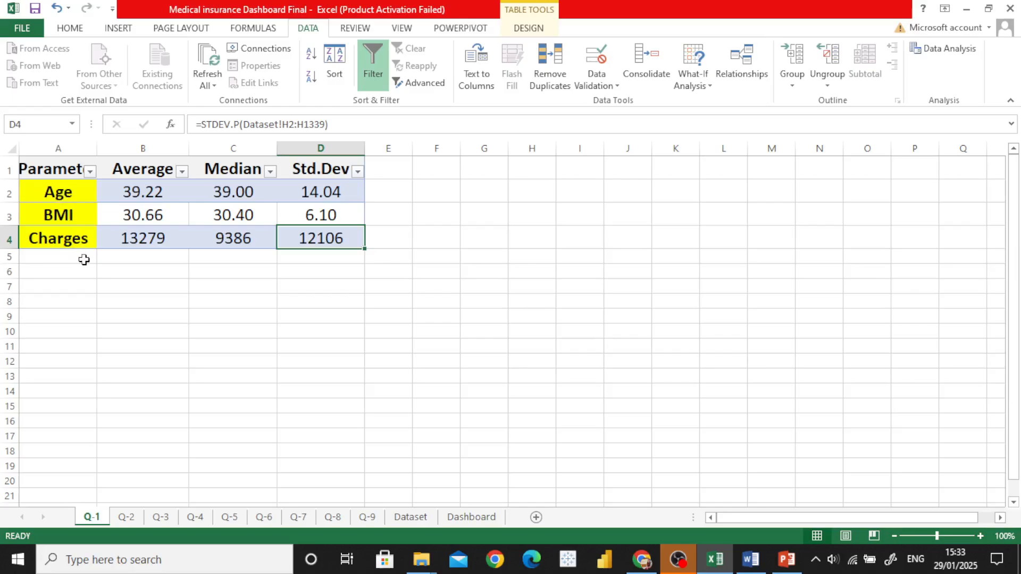
left_click(132, 192)
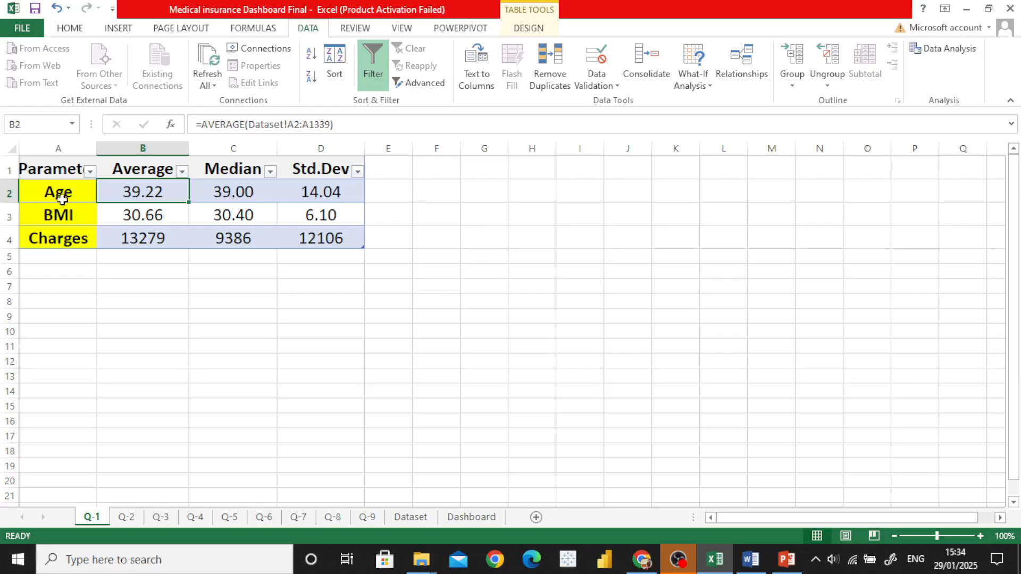
left_click(137, 216)
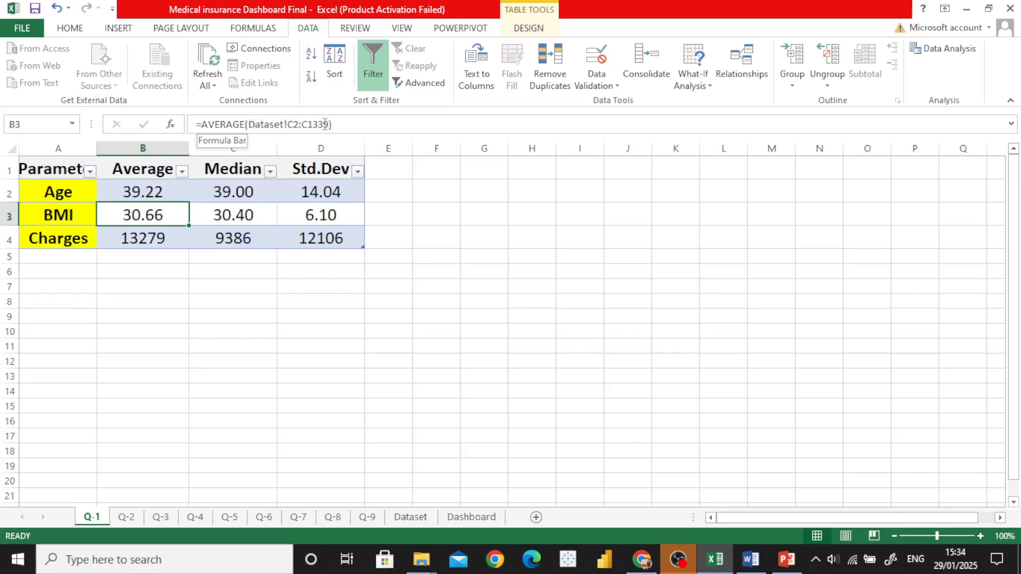
left_click(144, 234)
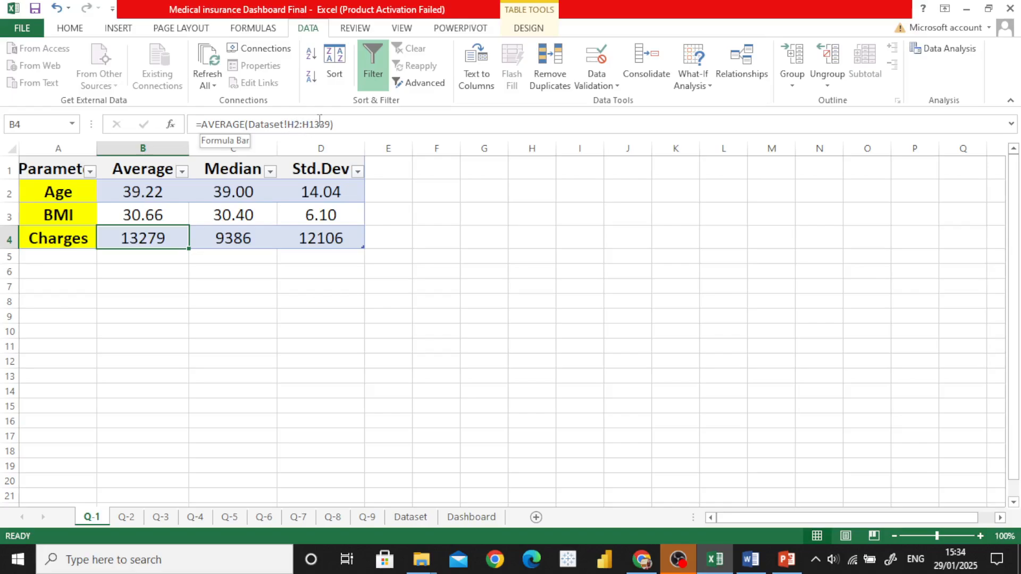
left_click(228, 191)
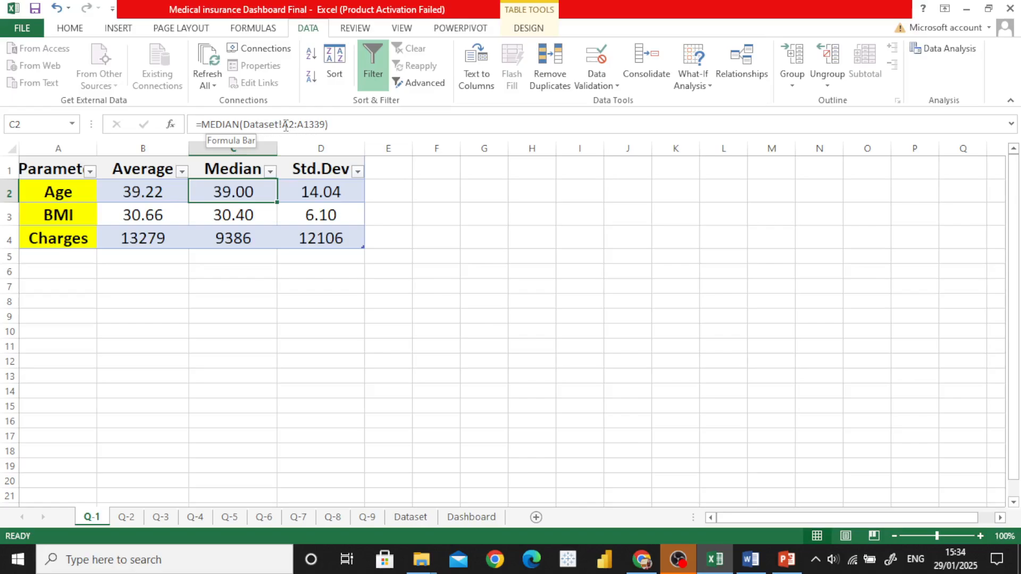
left_click(314, 193)
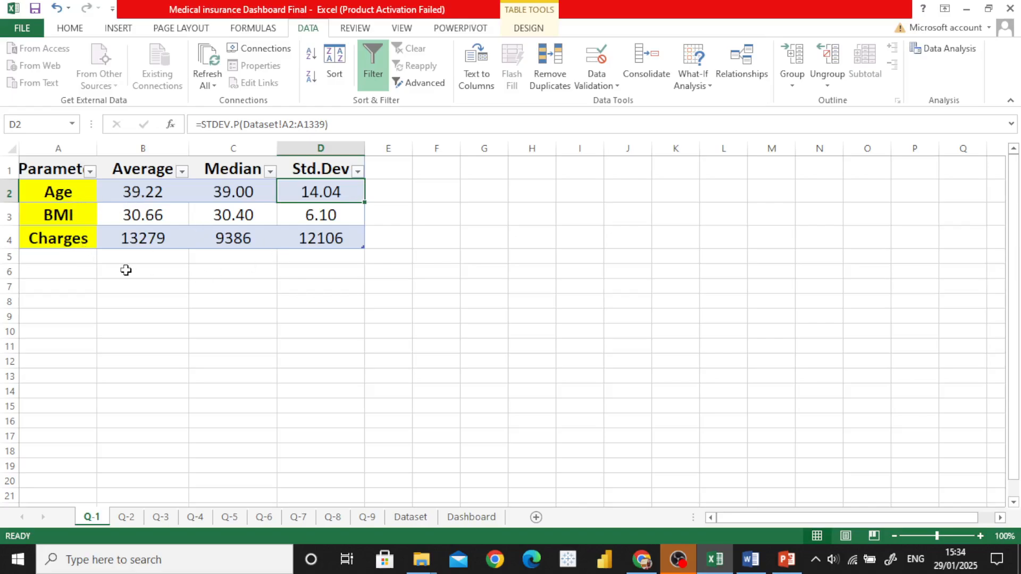
left_click(139, 258)
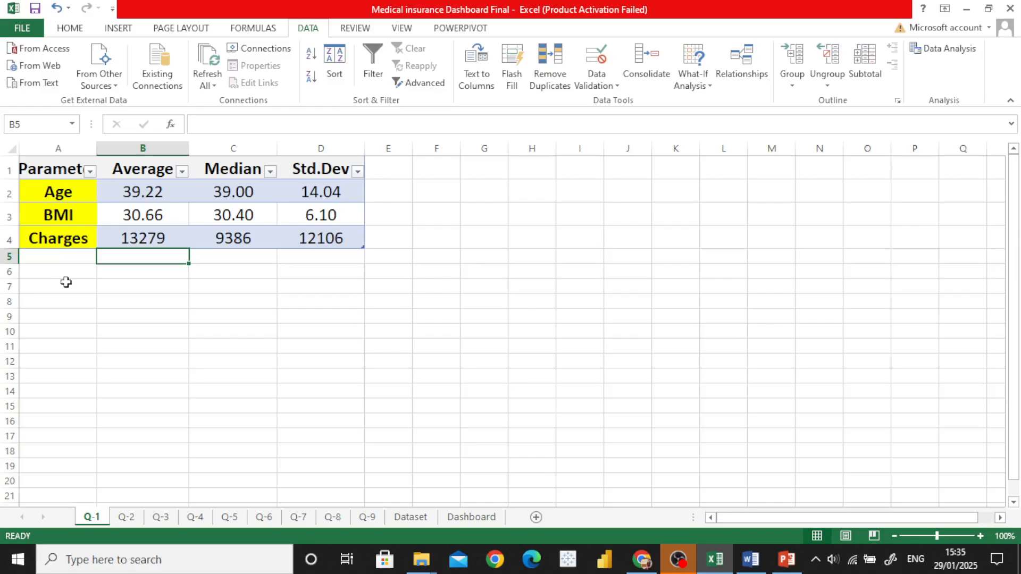
Step: Switch to the Project Details document in Word and read question 2, Gender Analysis
left_click(750, 559)
scroll(496, 391, "down", 2)
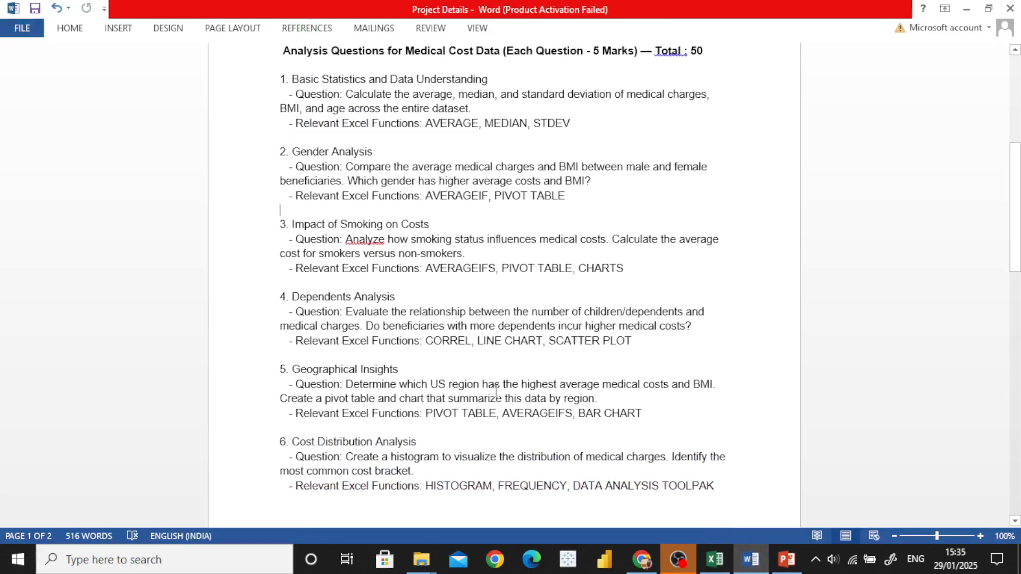
scroll(495, 391, "down", 2)
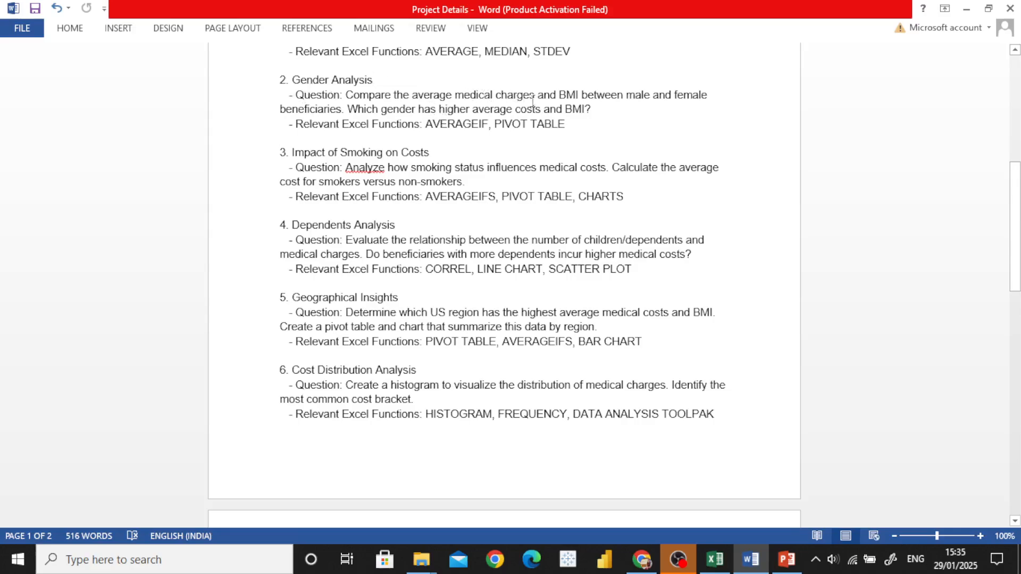
left_click(365, 136)
Step: Switch back to Excel, select the Age header cell on the Dataset sheet and show the commands for inserting a pivot table
left_click(717, 563)
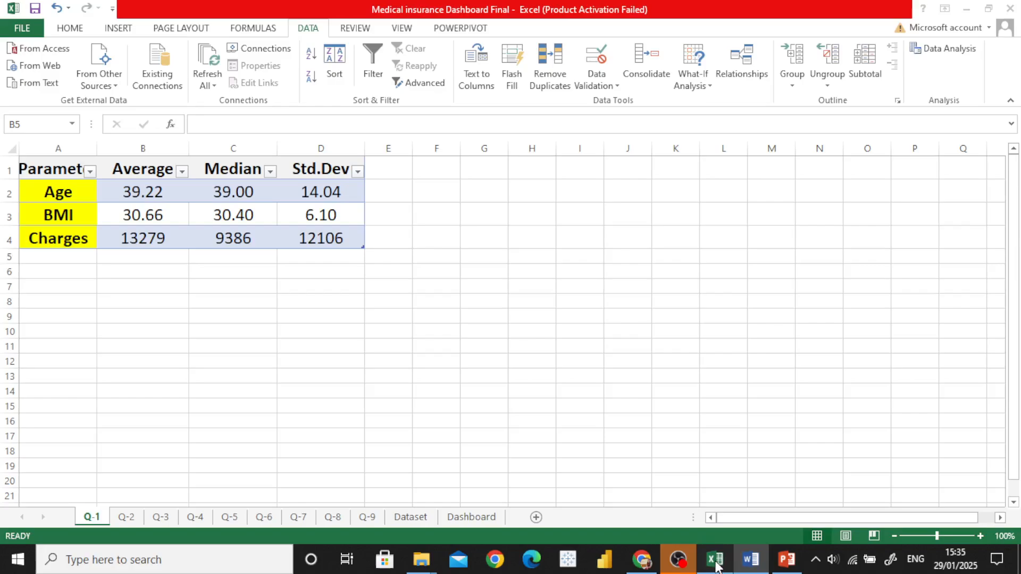
left_click(410, 519)
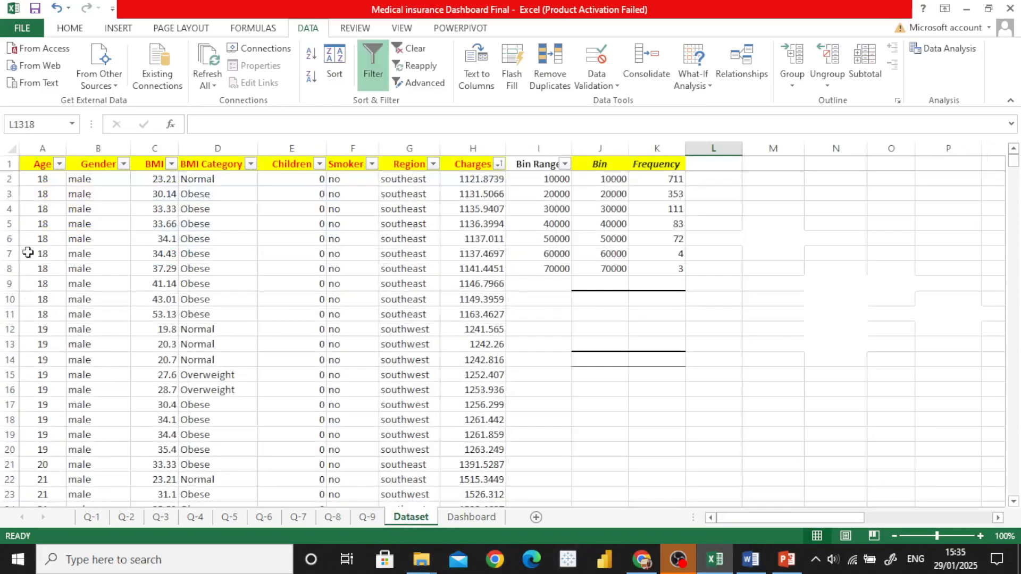
left_click(38, 165)
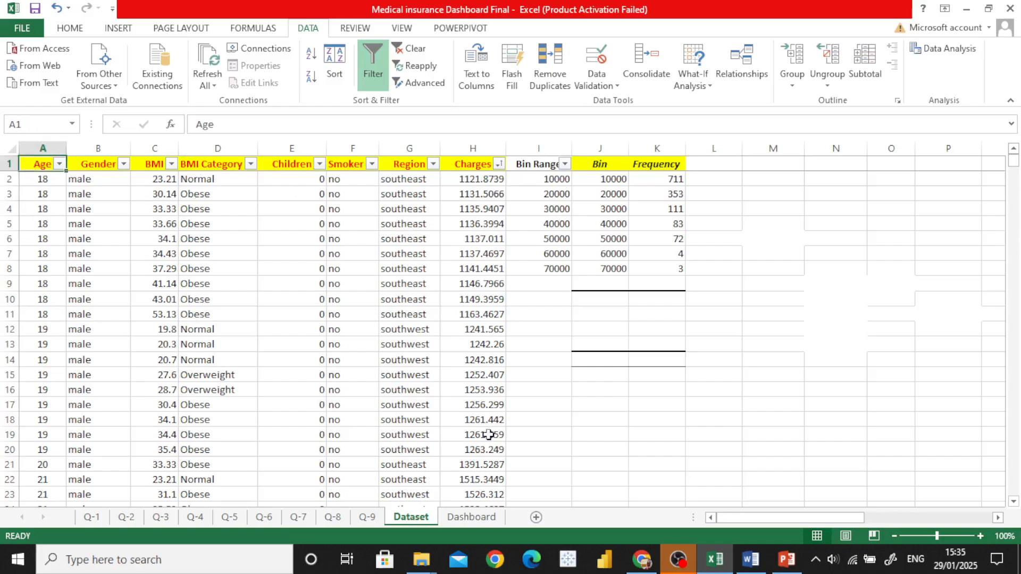
left_click(119, 29)
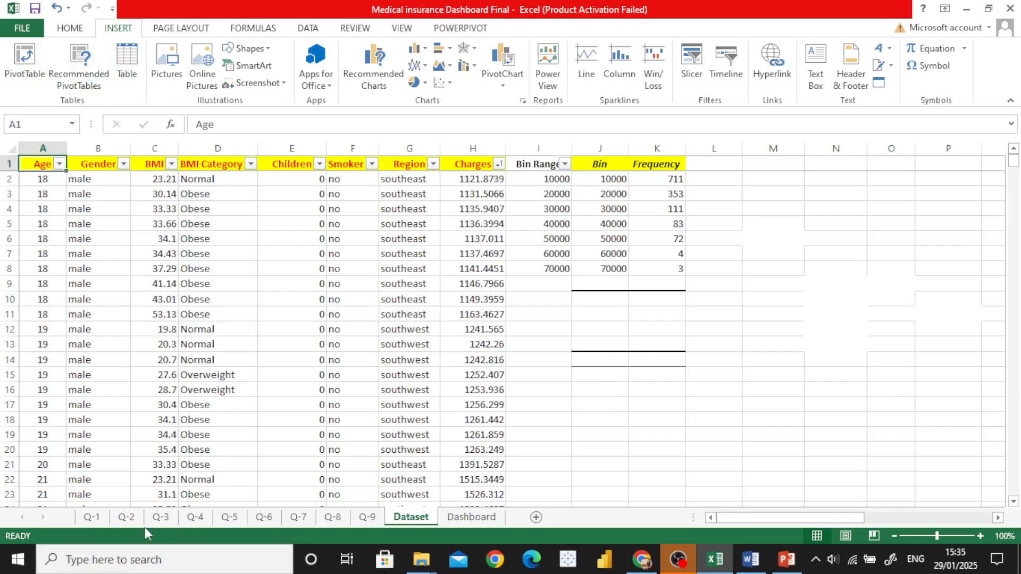
Step: Review the value field settings of Average Charges in the gender pivot table on the Q-2 sheet
left_click(126, 517)
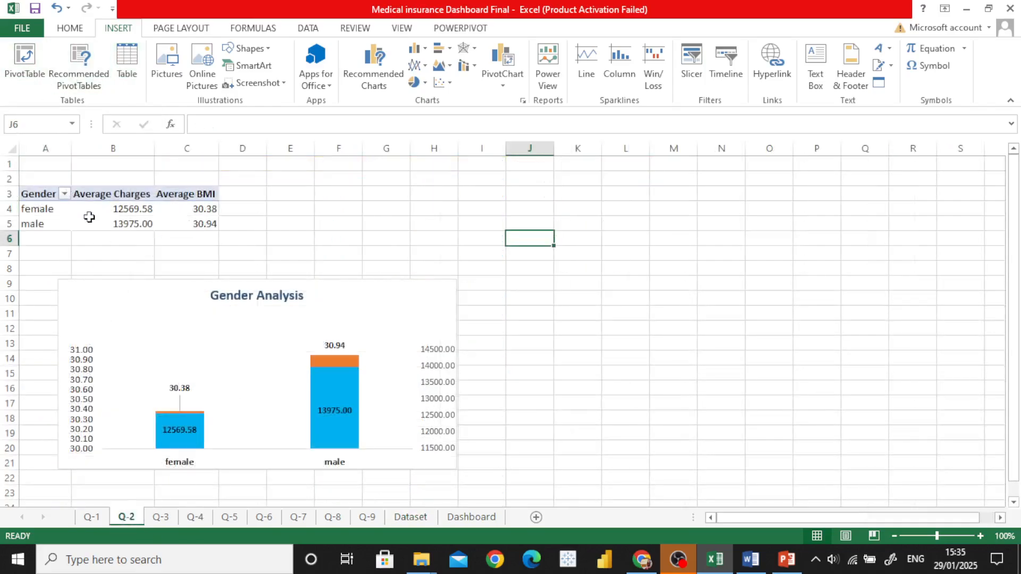
left_click(42, 215)
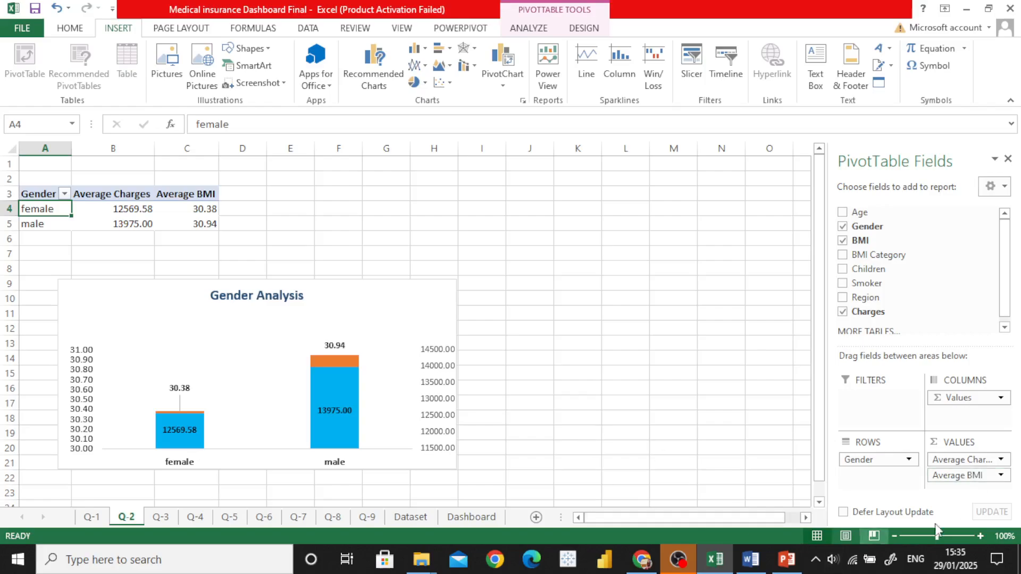
left_click(999, 460)
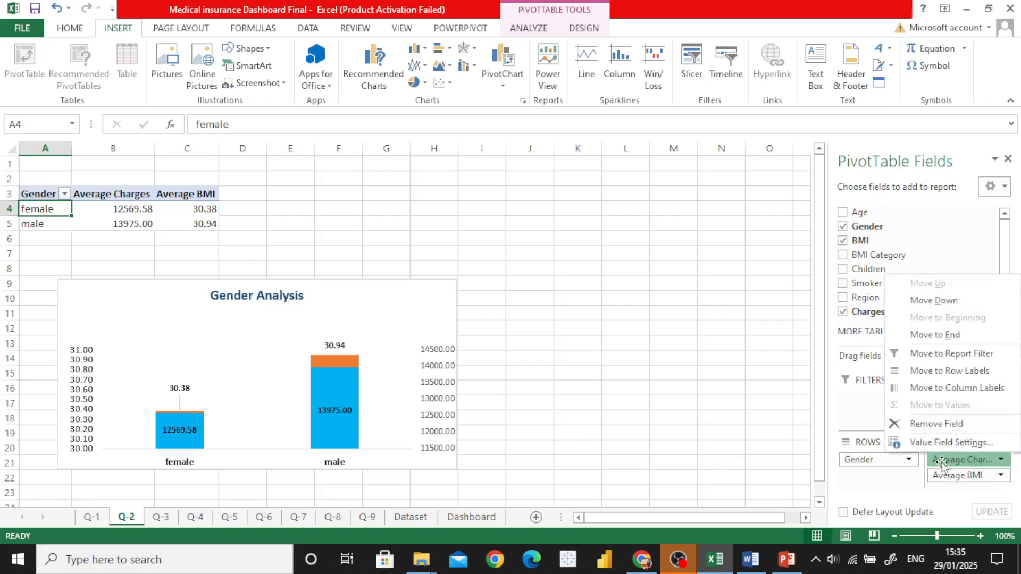
left_click(942, 440)
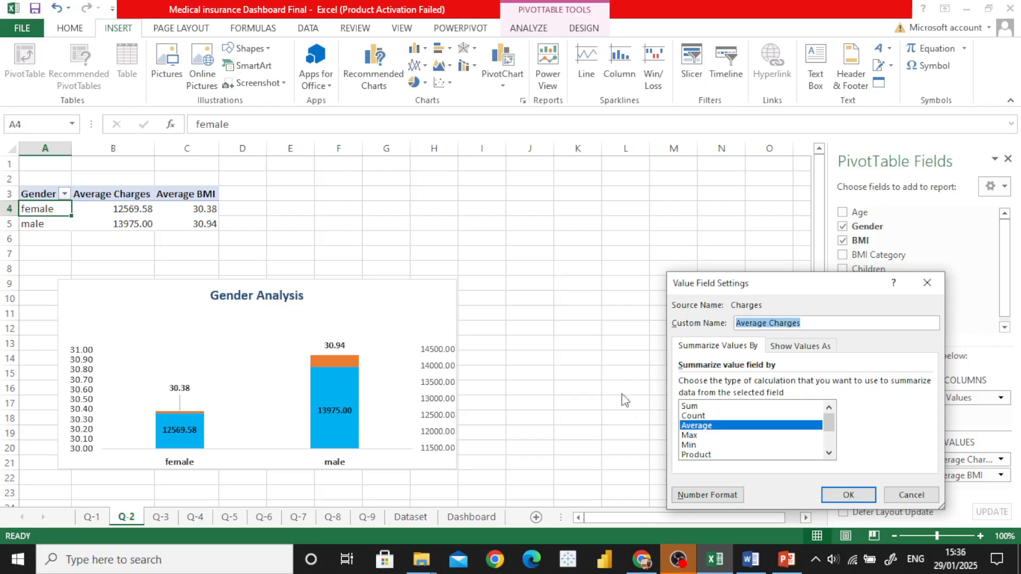
left_click(769, 326)
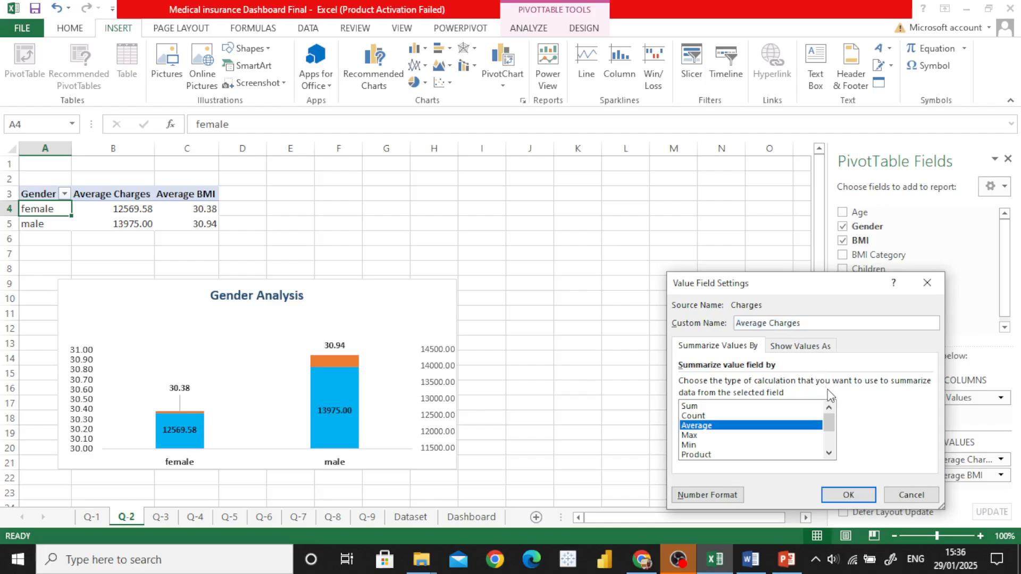
left_click(846, 495)
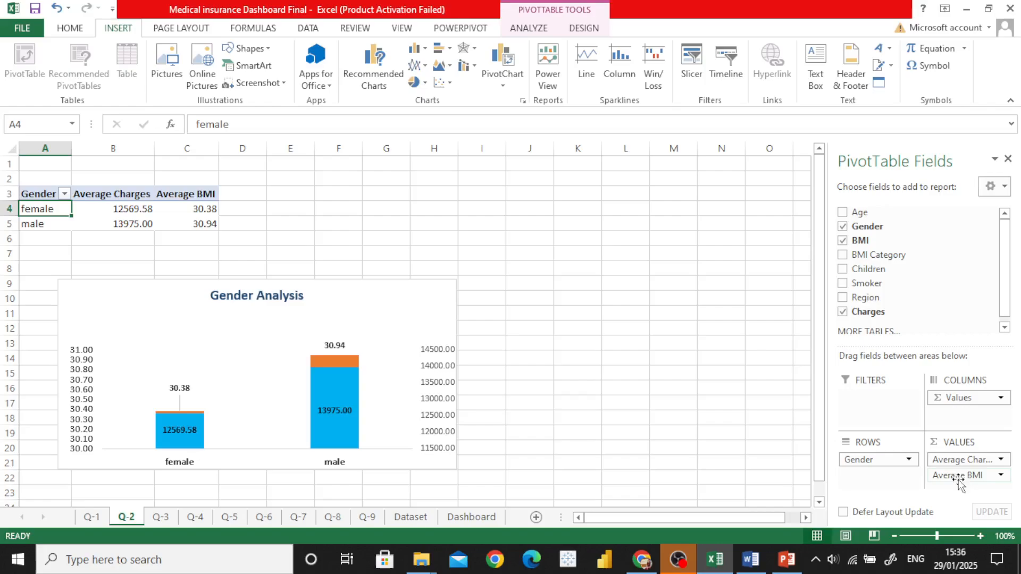
Step: Summarize the gender pivot table's BMI value field by Average, with the custom name Average of BMI
left_click(975, 475)
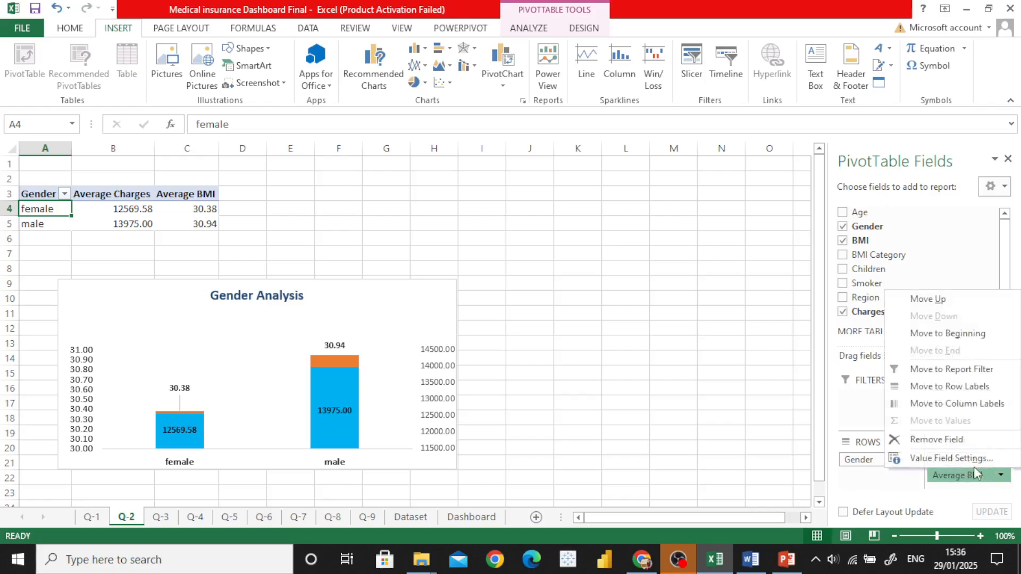
left_click(951, 459)
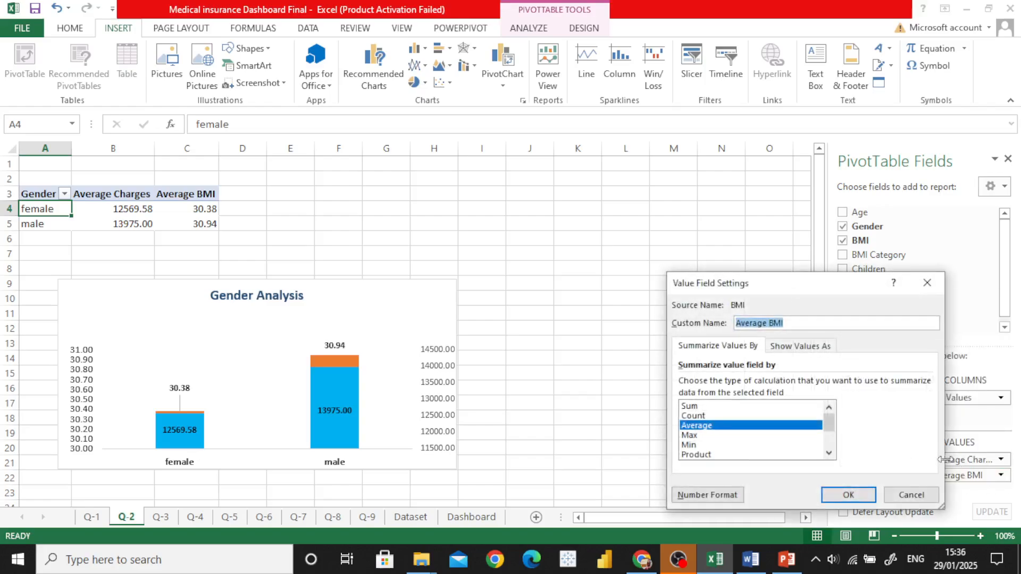
left_click(706, 428)
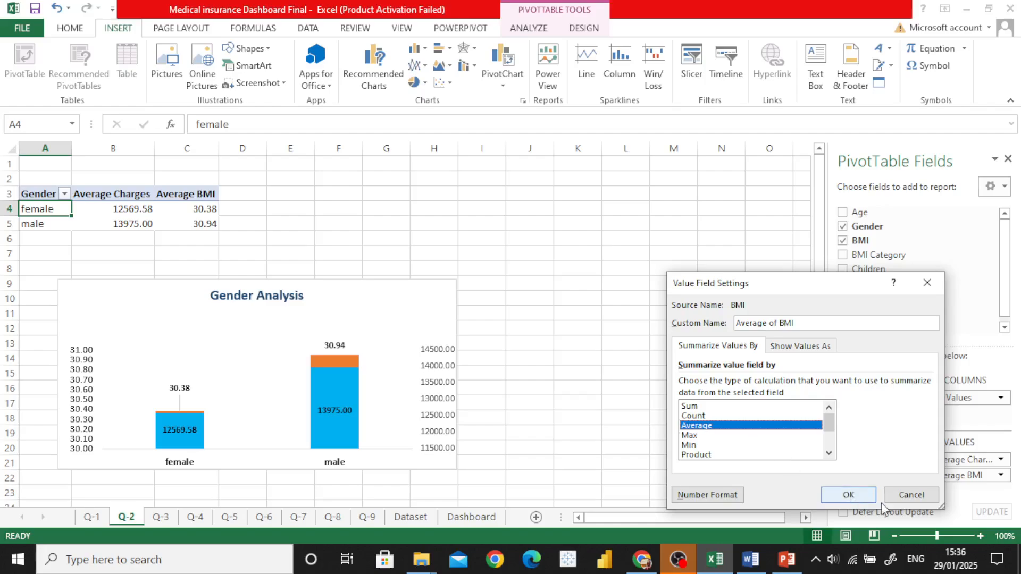
left_click(849, 495)
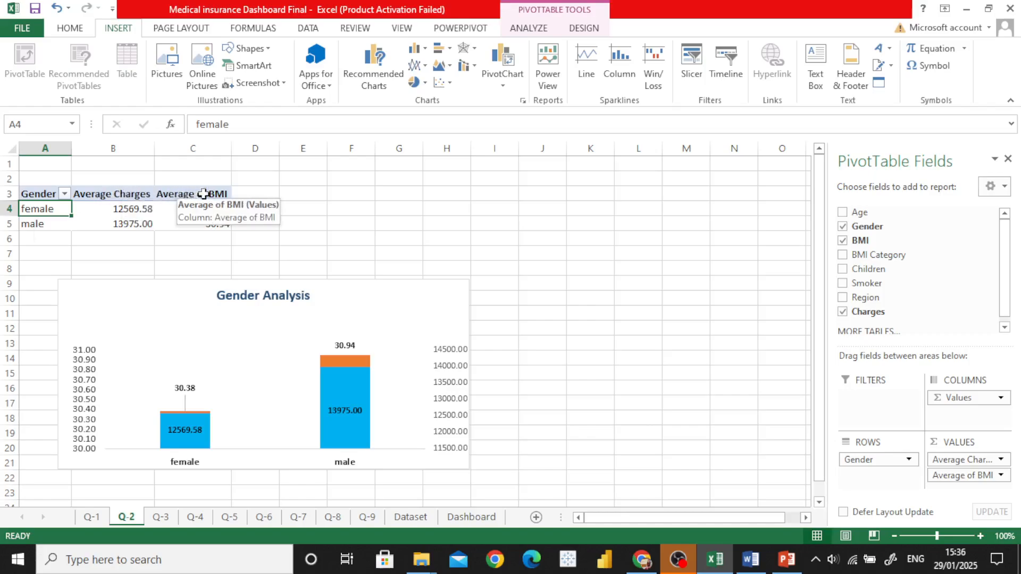
Step: Examine the gender pivot table range A3:C5 and the Gender Analysis chart on the Q-2 sheet
left_click(40, 244)
left_click_drag(30, 193, 202, 219)
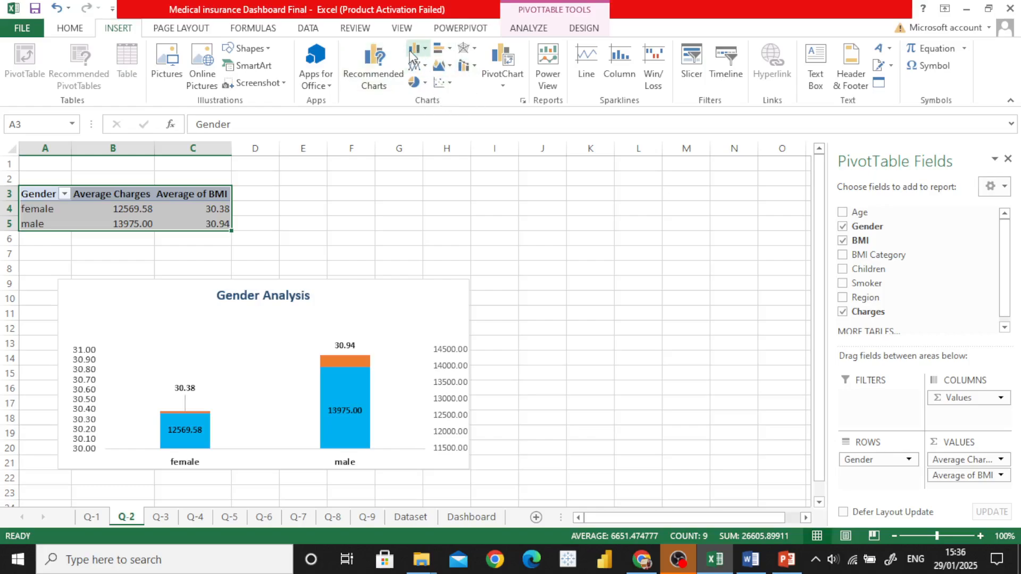
left_click(439, 242)
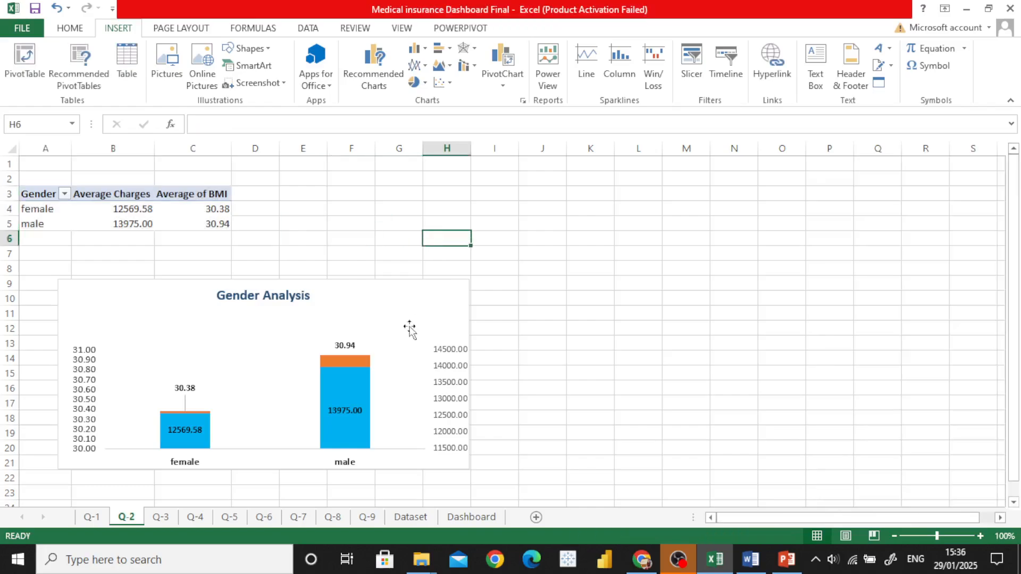
left_click(350, 321)
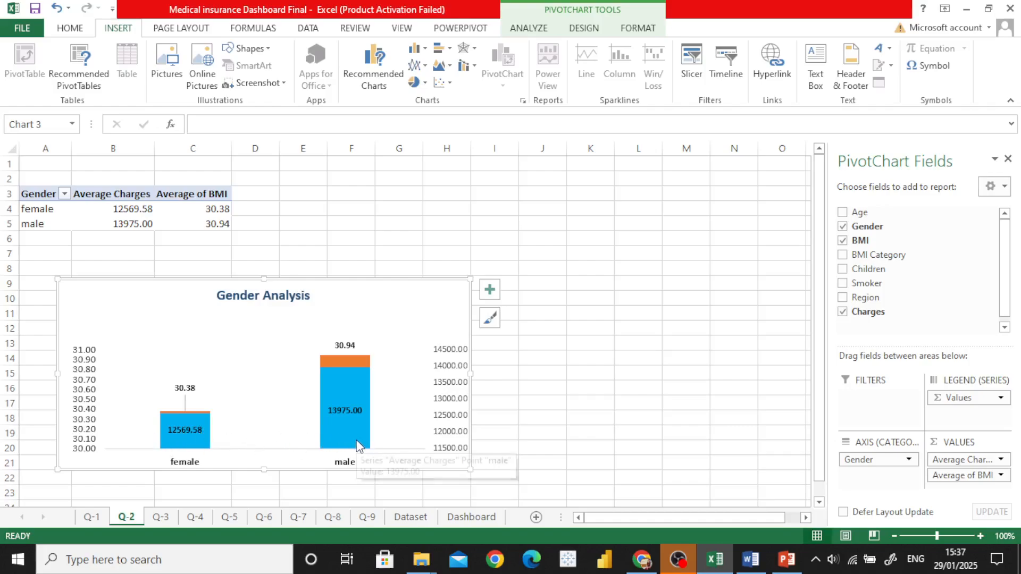
Step: Read question 3, Impact of Smoking on Costs, in the Word document and return to the Dataset sheet in Excel
left_click(752, 561)
scroll(377, 238, "down", 1)
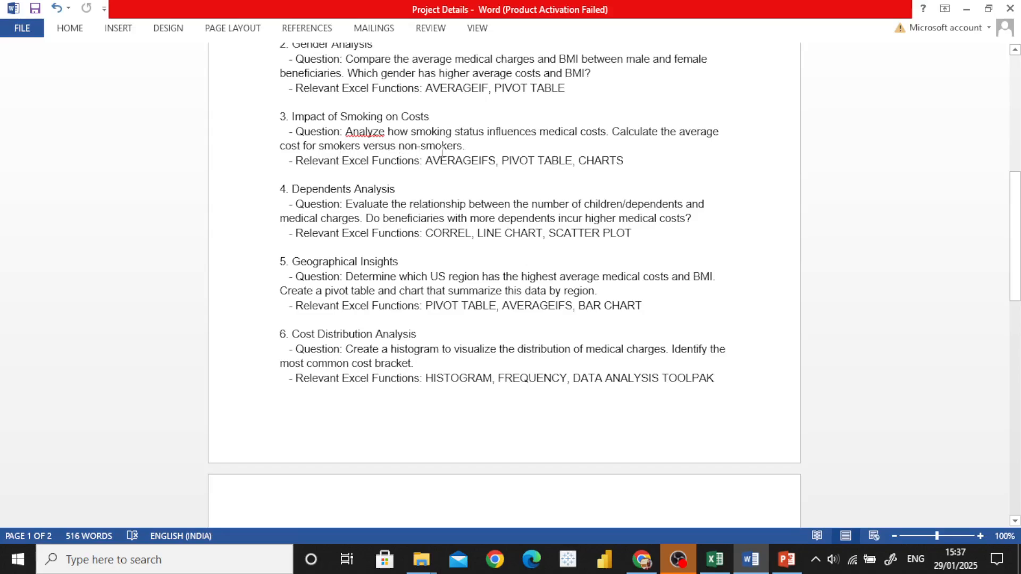
left_click(716, 559)
left_click(411, 517)
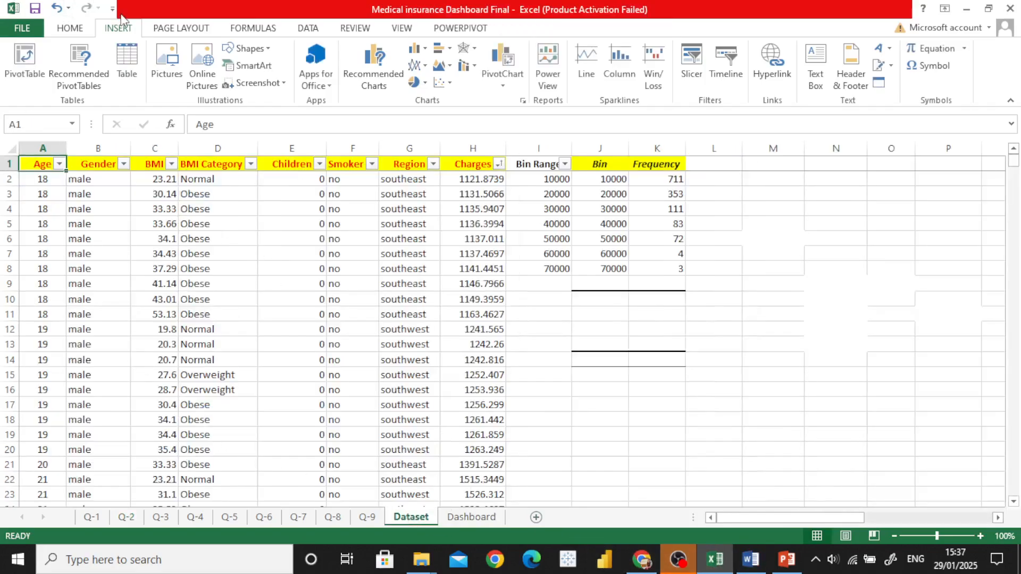
Step: Review the value field settings of Average Charges and the Smoking Cost Impact pie chart on the Q-3 sheet
left_click(171, 521)
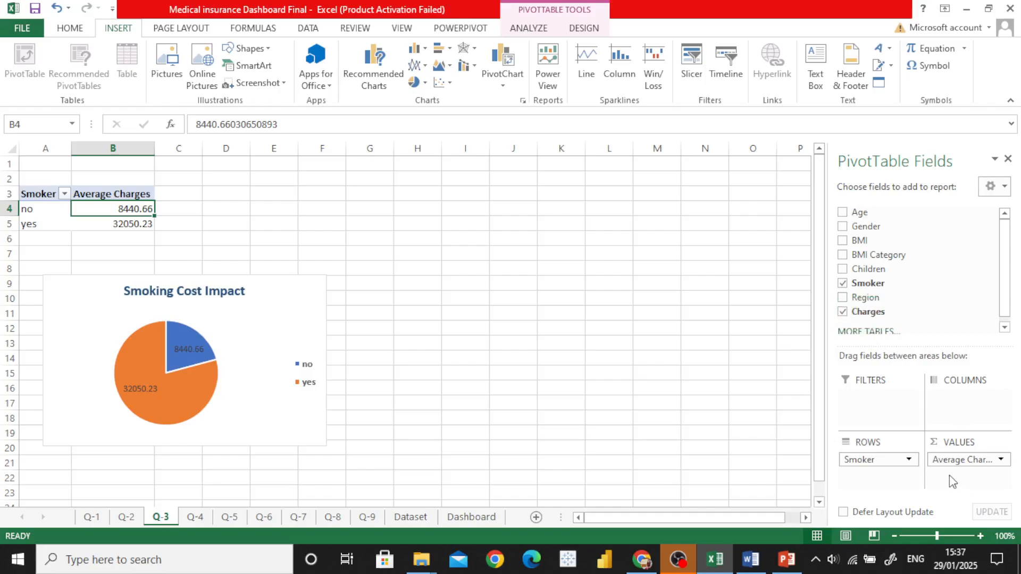
left_click(990, 467)
left_click(914, 440)
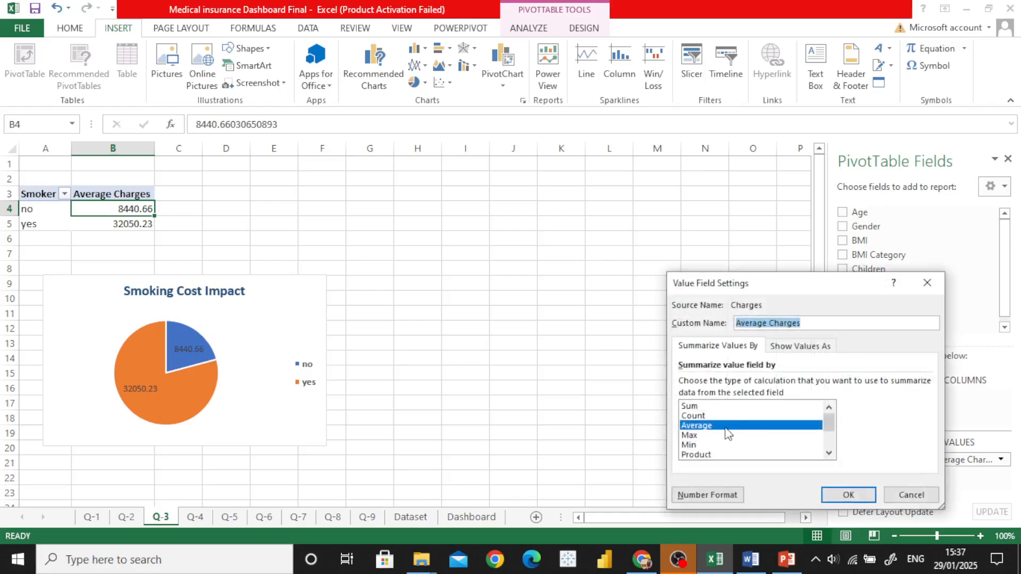
left_click(849, 495)
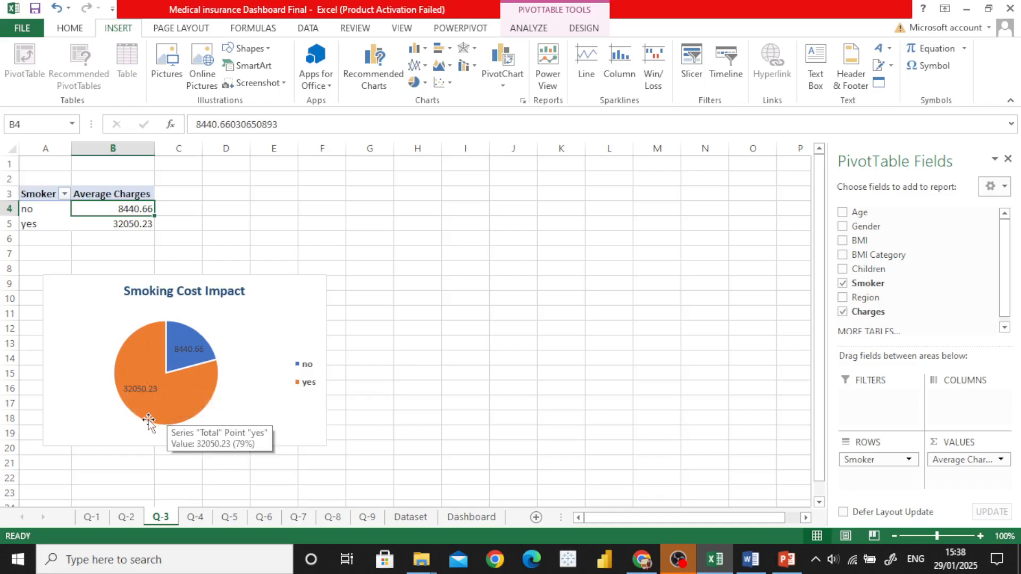
mouse_move(141, 409)
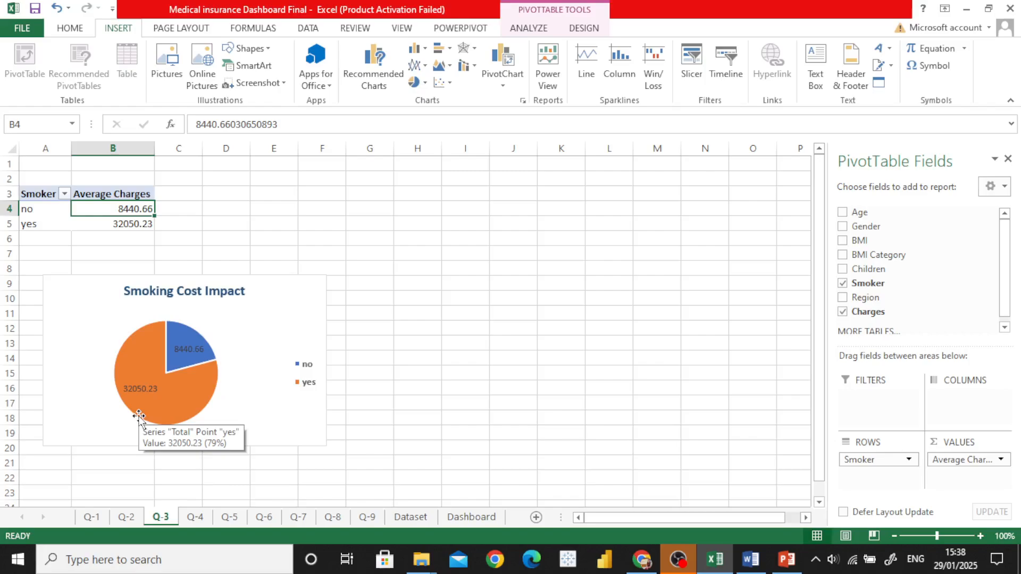
Step: Read question 4, Dependents Analysis, in the Word document and return to the Excel workbook
left_click(752, 567)
scroll(430, 417, "down", 1)
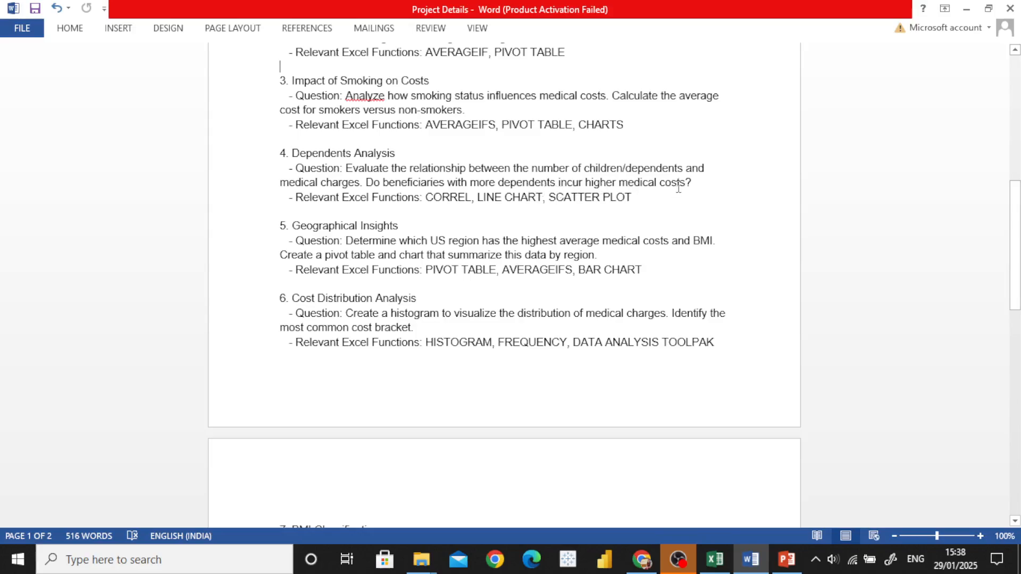
left_click(715, 559)
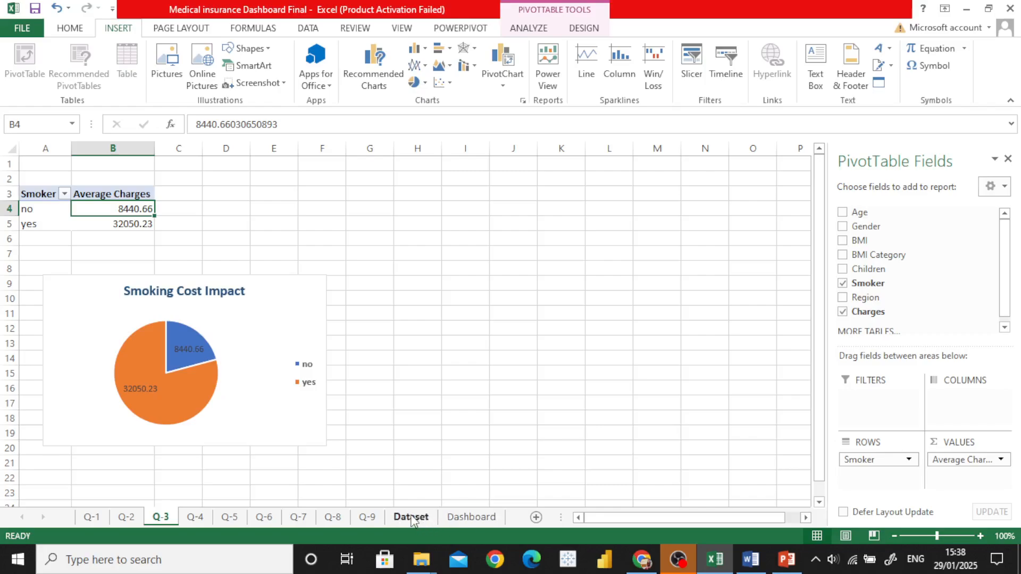
Step: Examine the CORREL formula in cell B1 and the Dependents VS Medical Charges scatter chart on the Q-4 sheet
left_click(194, 519)
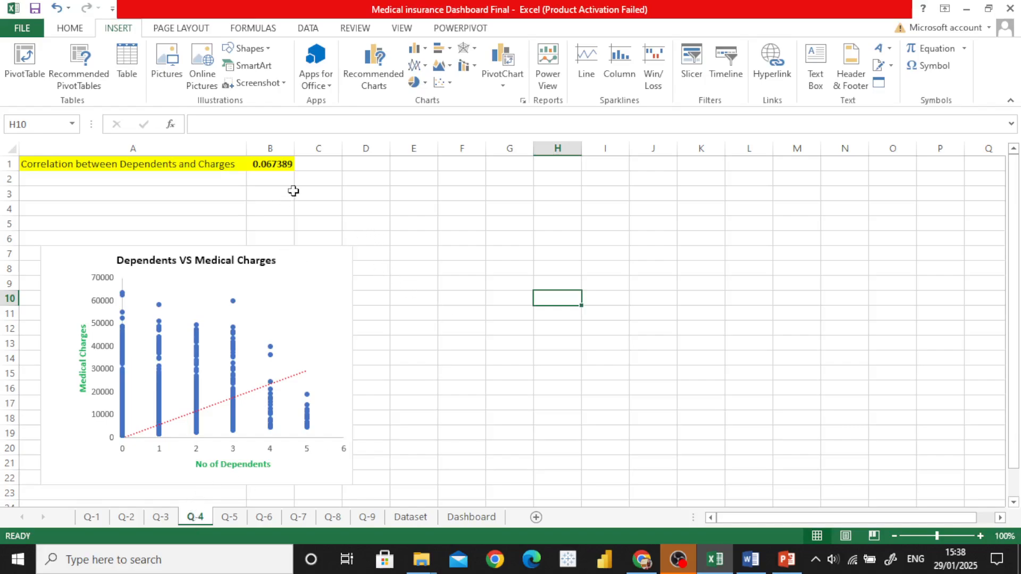
left_click(267, 164)
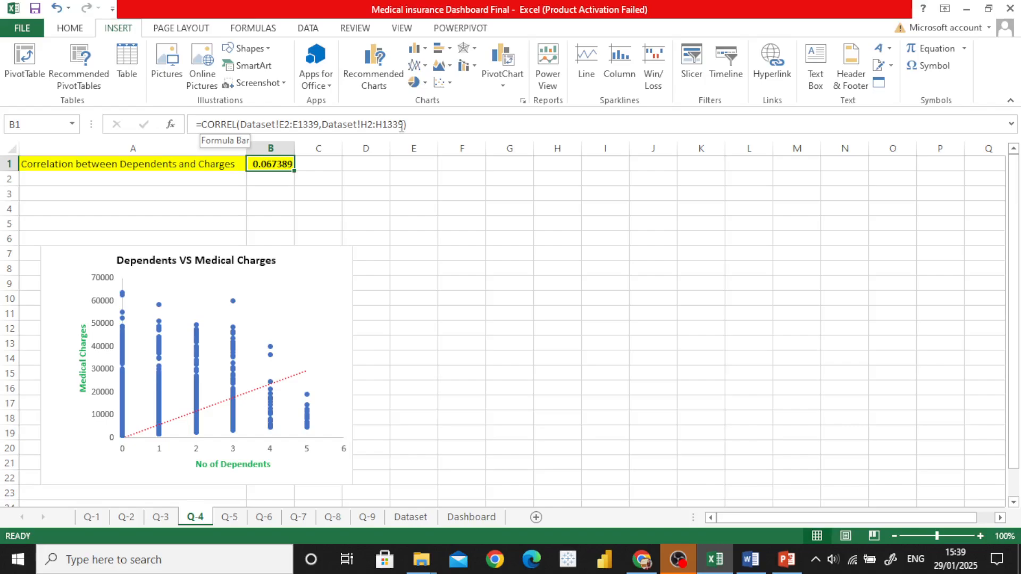
left_click(280, 299)
scroll(280, 303, "down", 2)
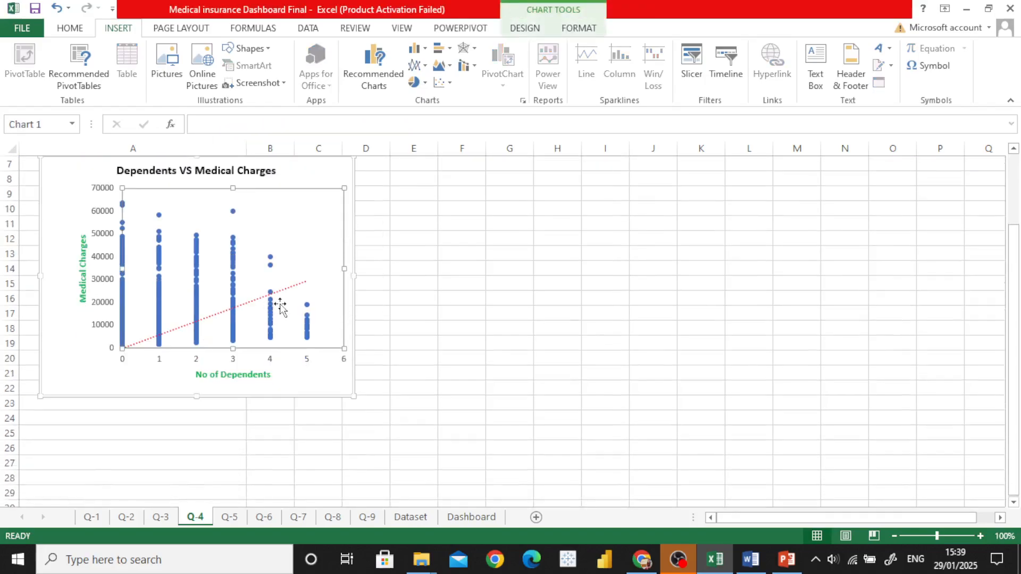
scroll(279, 304, "up", 1)
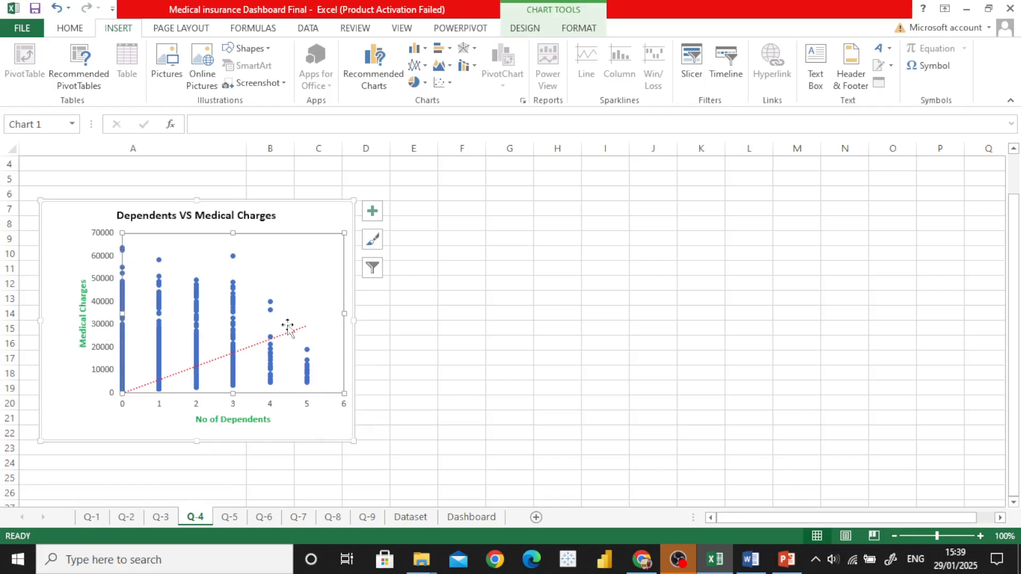
Step: Read question 5, Geographical Insights, in the Word document and return to the Dataset sheet in Excel
left_click(750, 562)
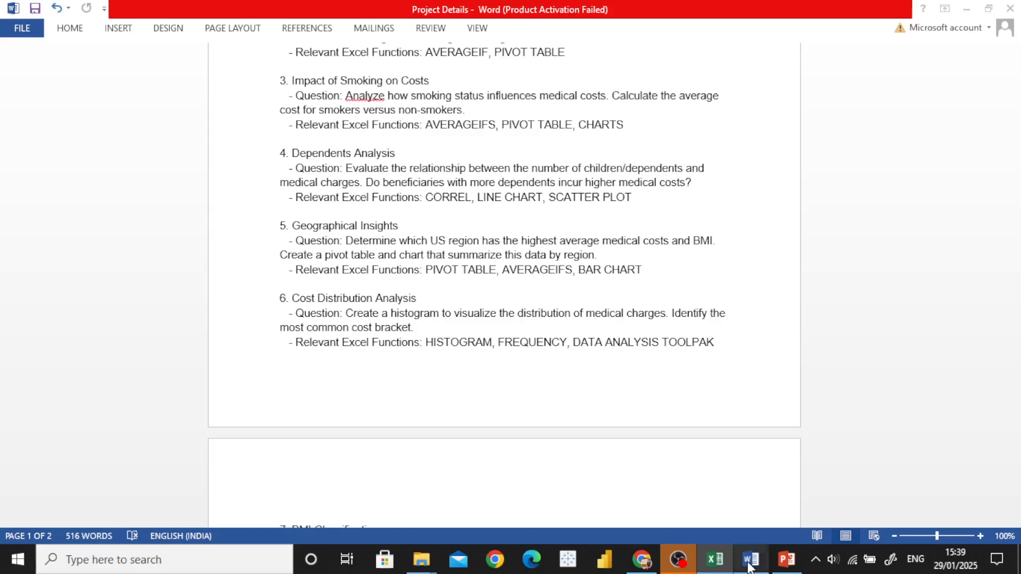
scroll(354, 219, "down", 3)
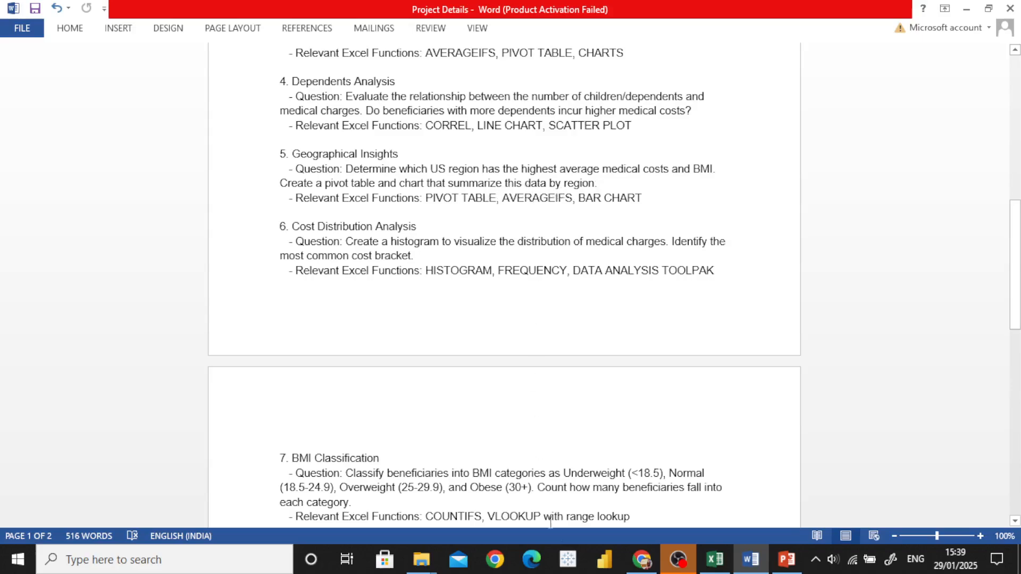
left_click(715, 559)
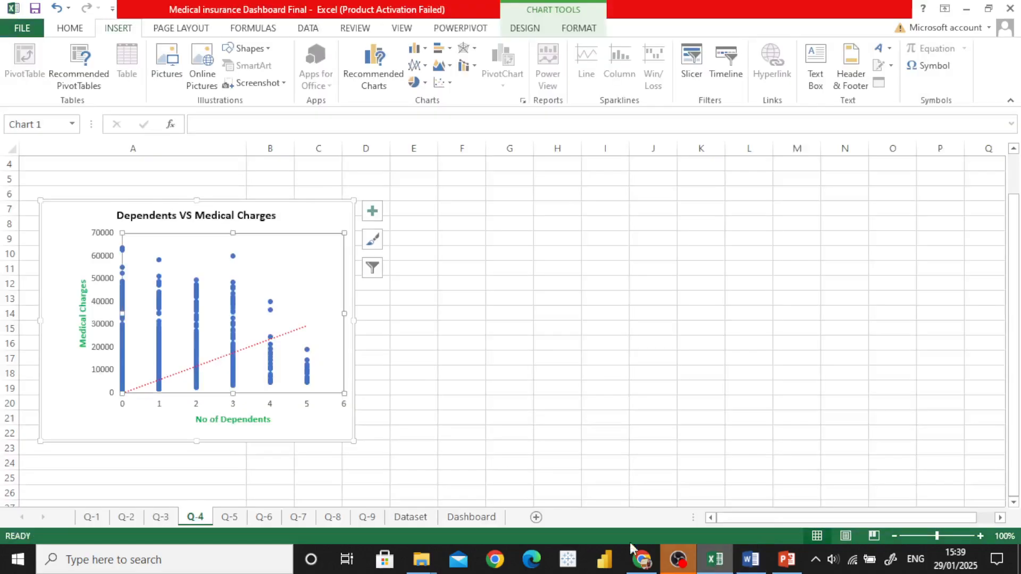
left_click(411, 518)
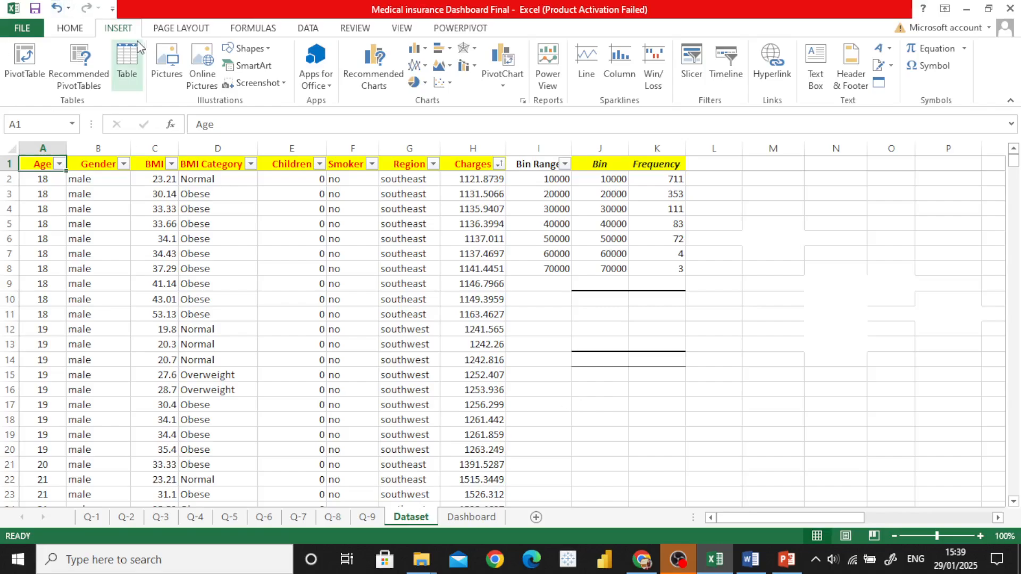
Step: Review the value field settings of Average Charges and Average BMI in the region pivot table on the Q-5 sheet
left_click(229, 518)
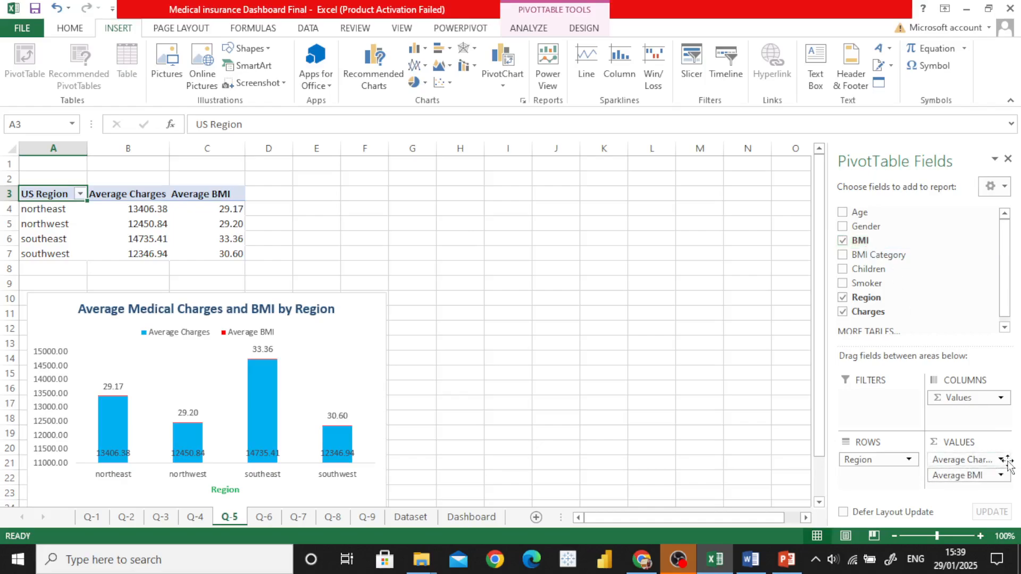
left_click(982, 464)
left_click(950, 442)
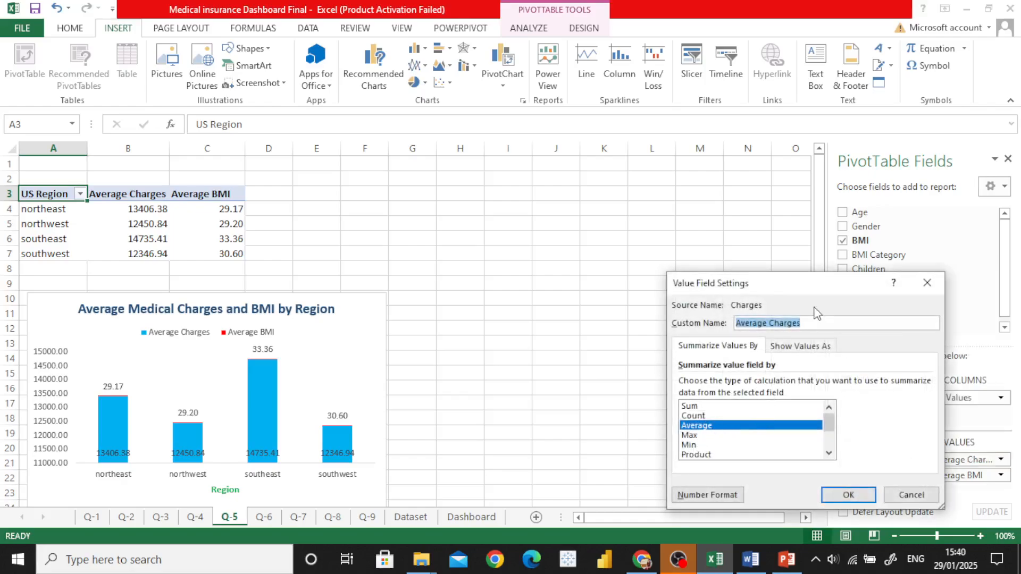
left_click(852, 494)
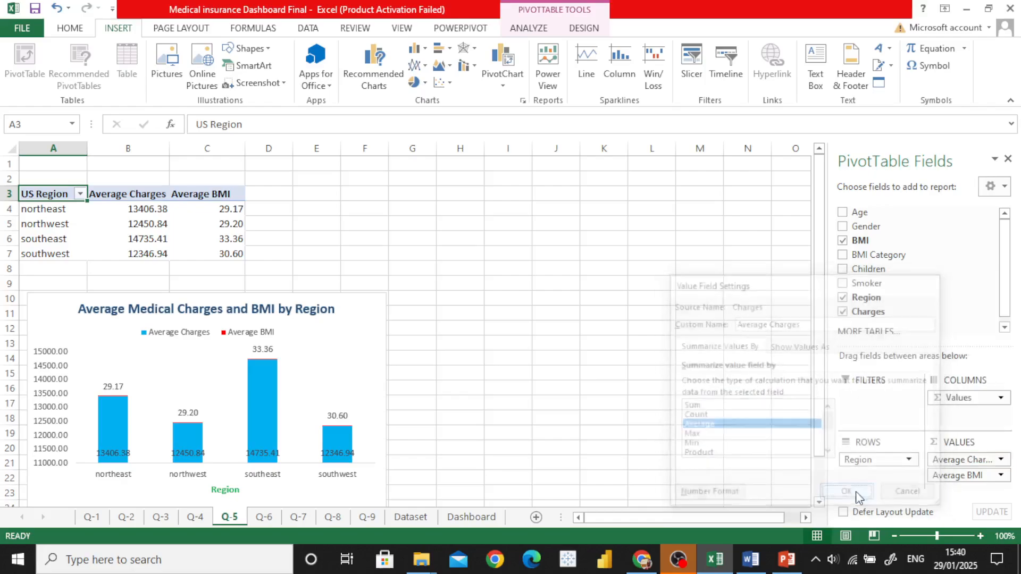
left_click(973, 475)
left_click(957, 458)
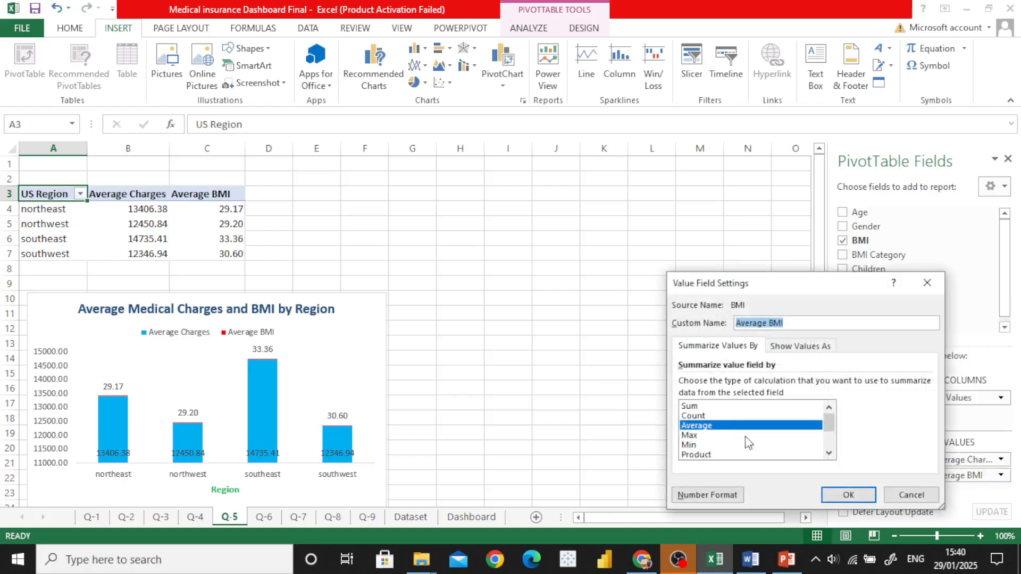
left_click(853, 494)
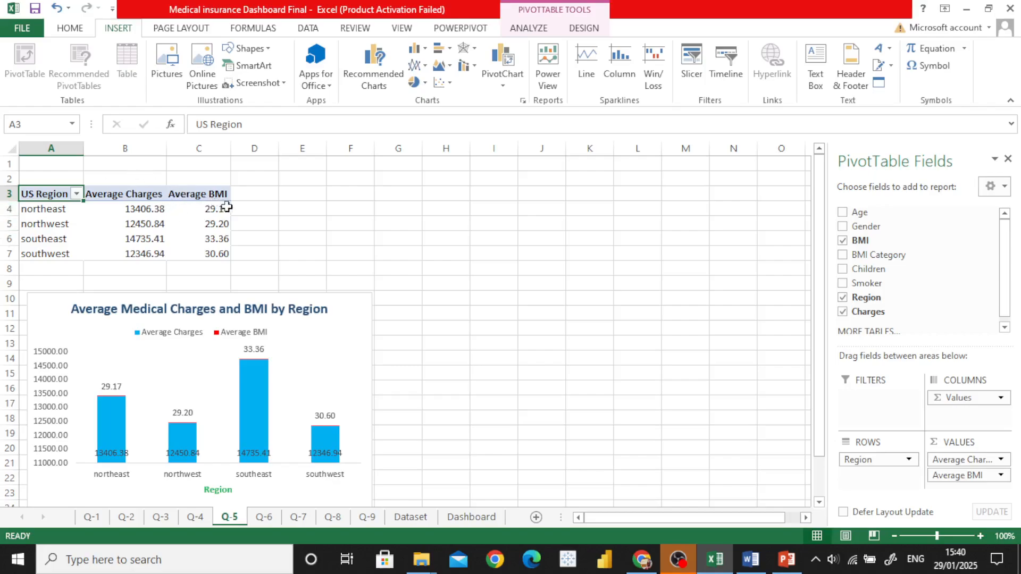
Step: Select the region pivot table range A3:C7, and move the Average Medical Charges and BMI by Region chart slightly up and right on the sheet
left_click(307, 226)
left_click_drag(25, 186, 211, 255)
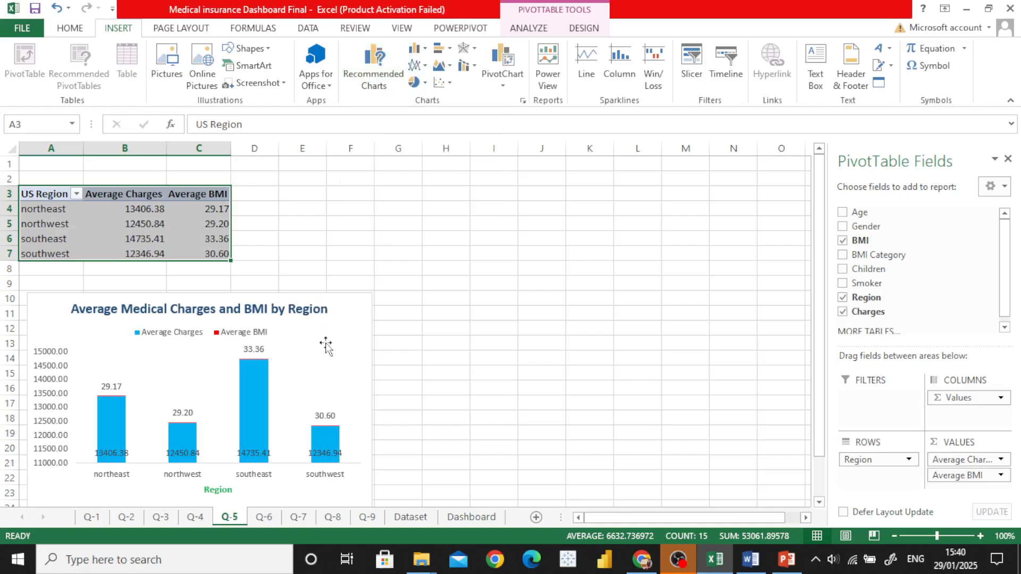
double_click(317, 356)
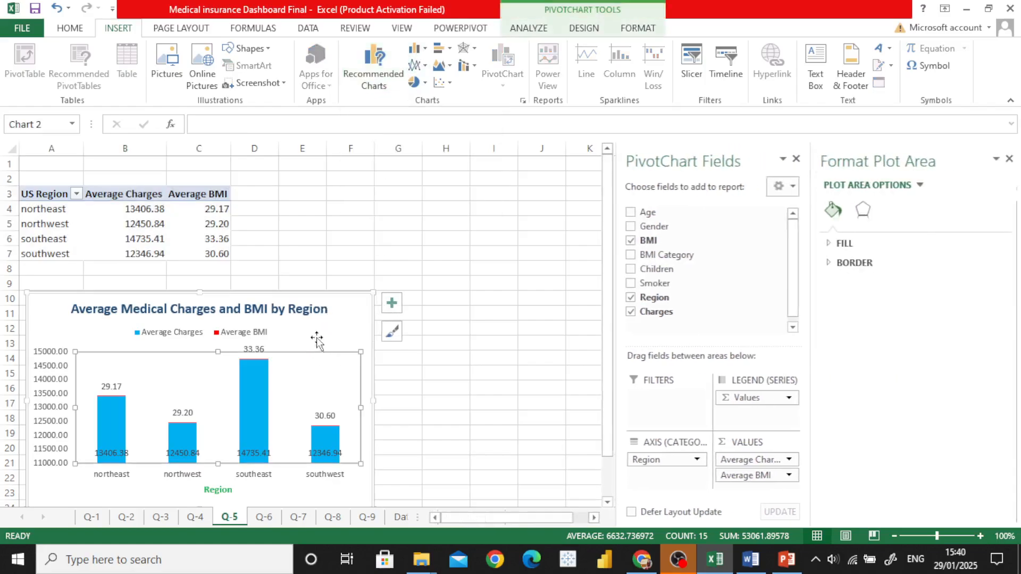
left_click_drag(321, 331, 352, 314)
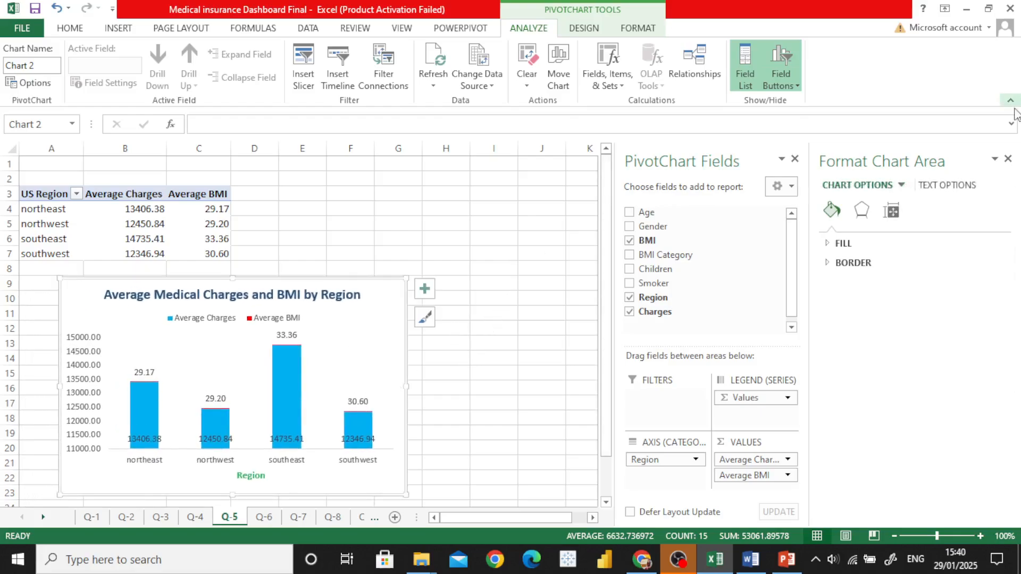
left_click(1008, 158)
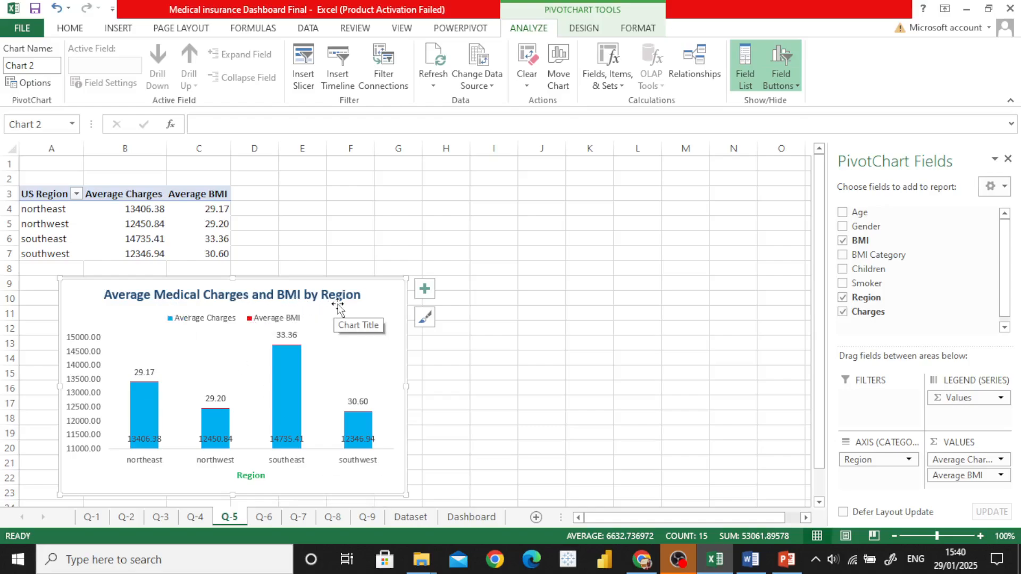
Step: Read question 6, Cost Distribution Analysis, in the Word document and return to the Dataset sheet in Excel
left_click(759, 561)
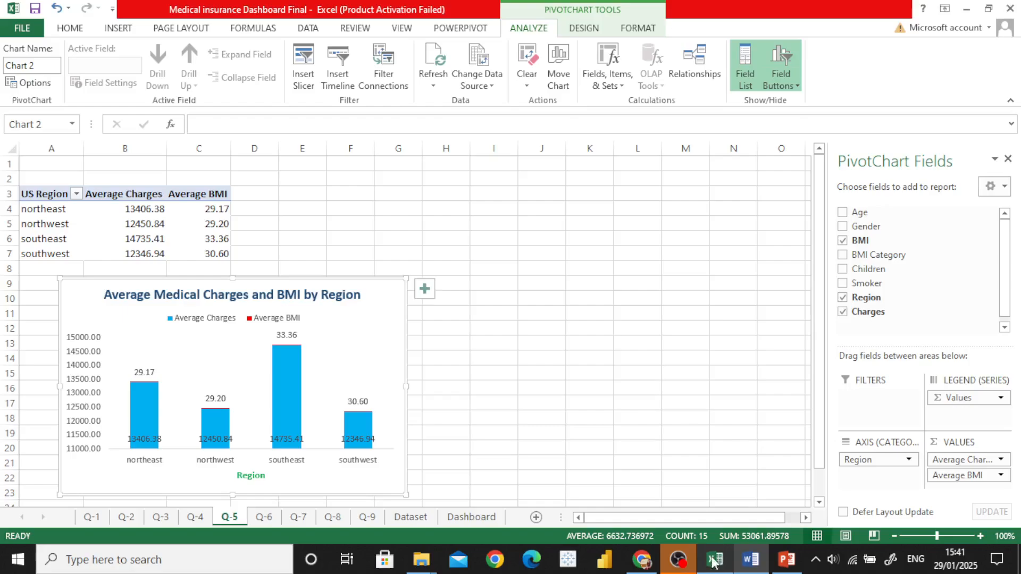
left_click(715, 559)
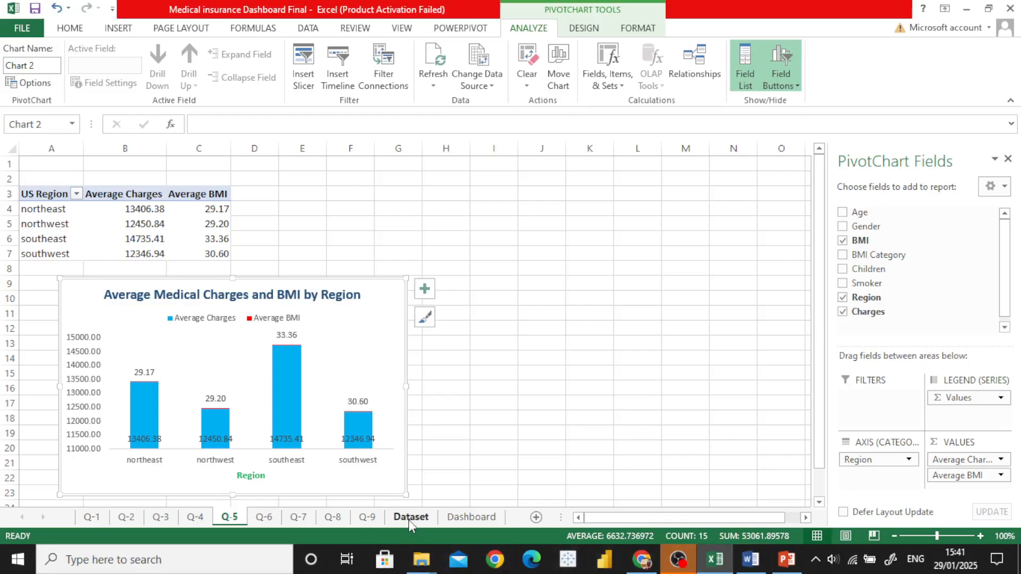
left_click(408, 519)
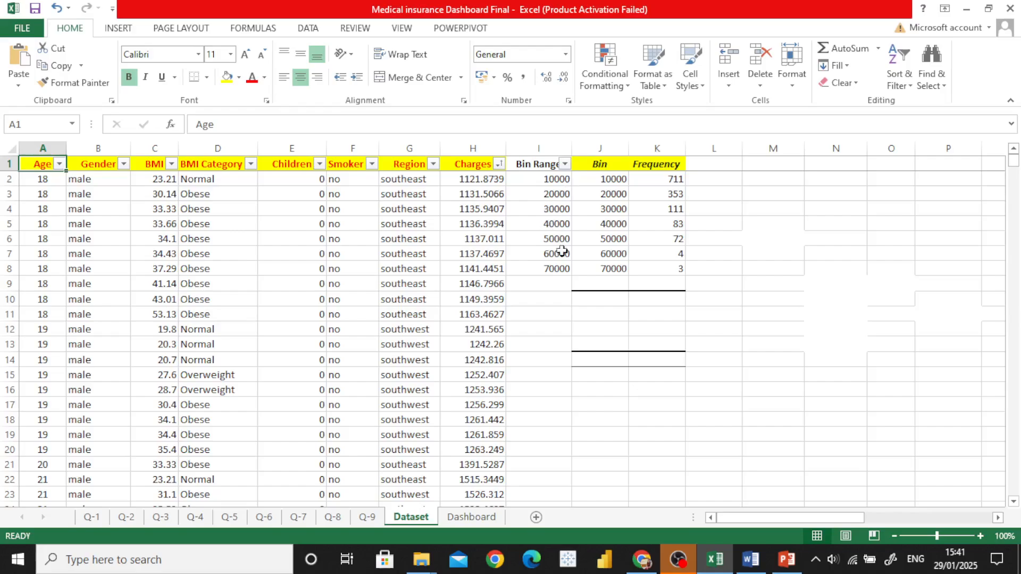
Step: Inspect the filter values of the Charges column on the Dataset sheet without applying a filter
left_click(500, 165)
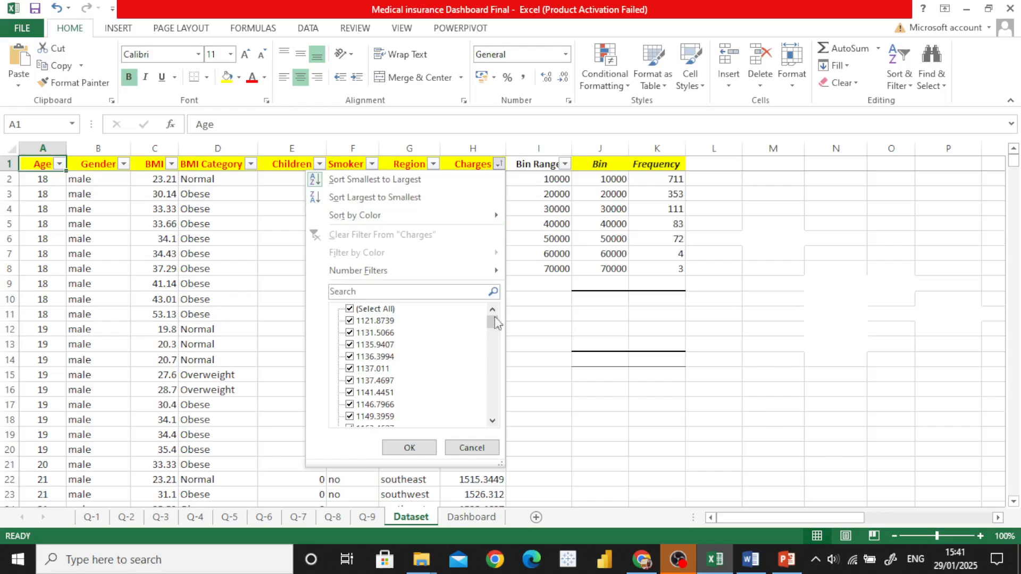
left_click(471, 448)
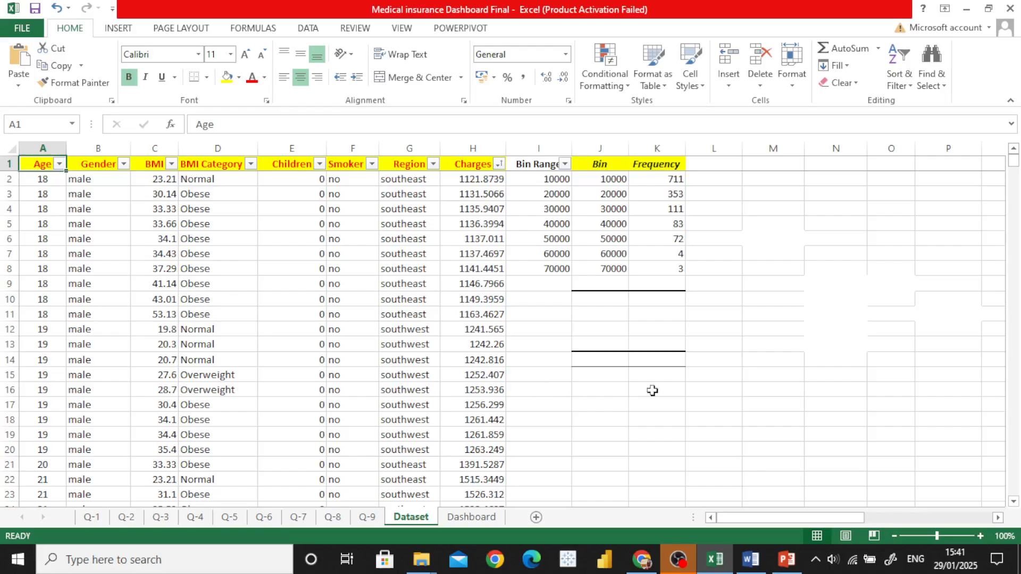
left_click(589, 376)
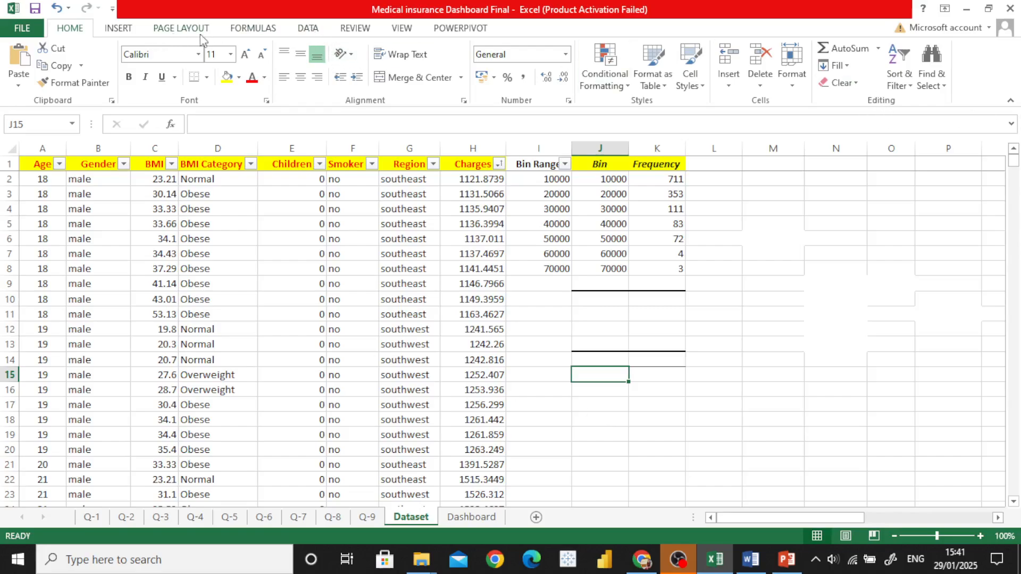
Step: Generate a Data Analysis histogram from input range $H$2:$H$1338 and bin range $I$2:$I$8, output to $J$13 with chart output
left_click(309, 29)
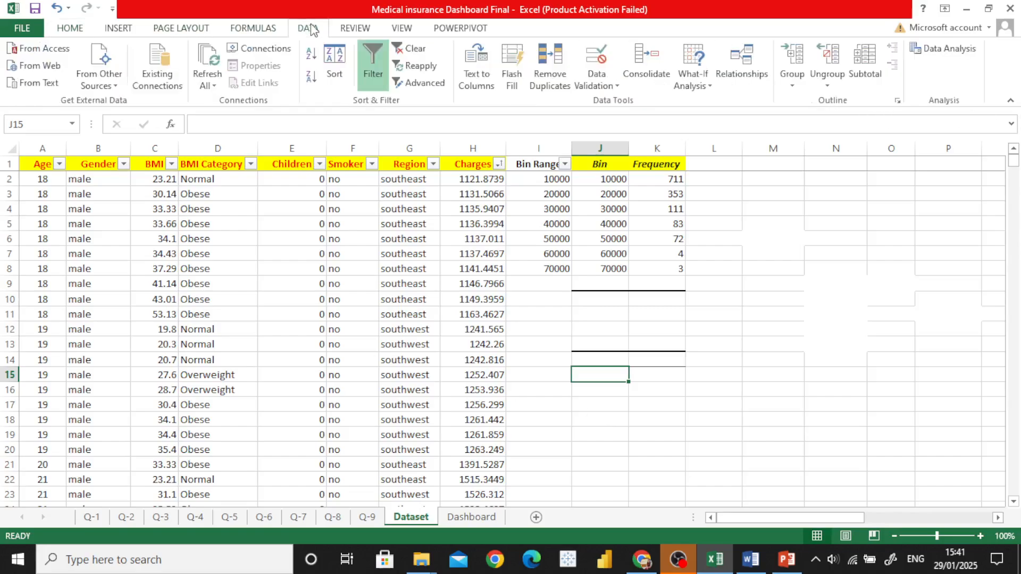
left_click(952, 49)
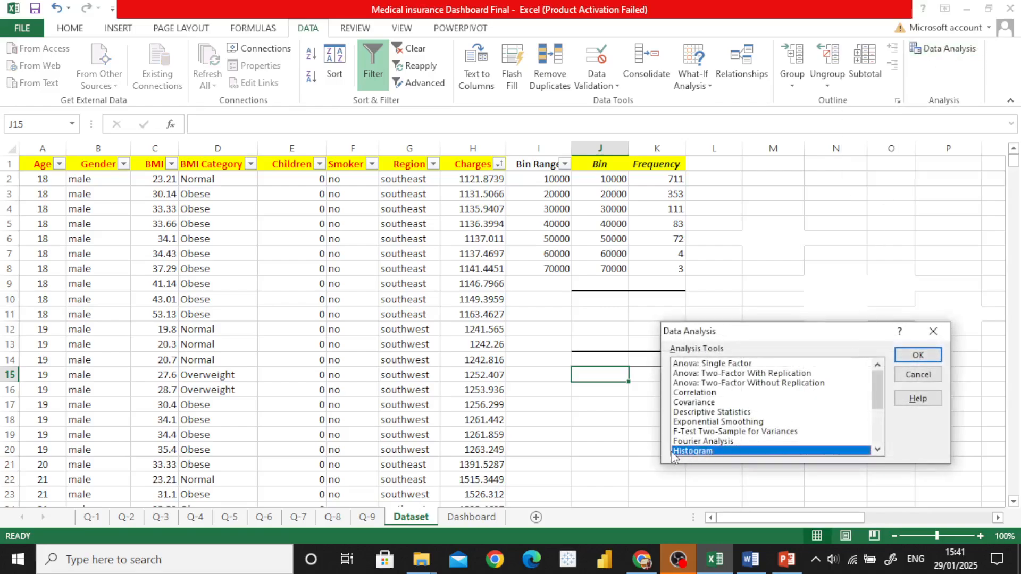
left_click(916, 355)
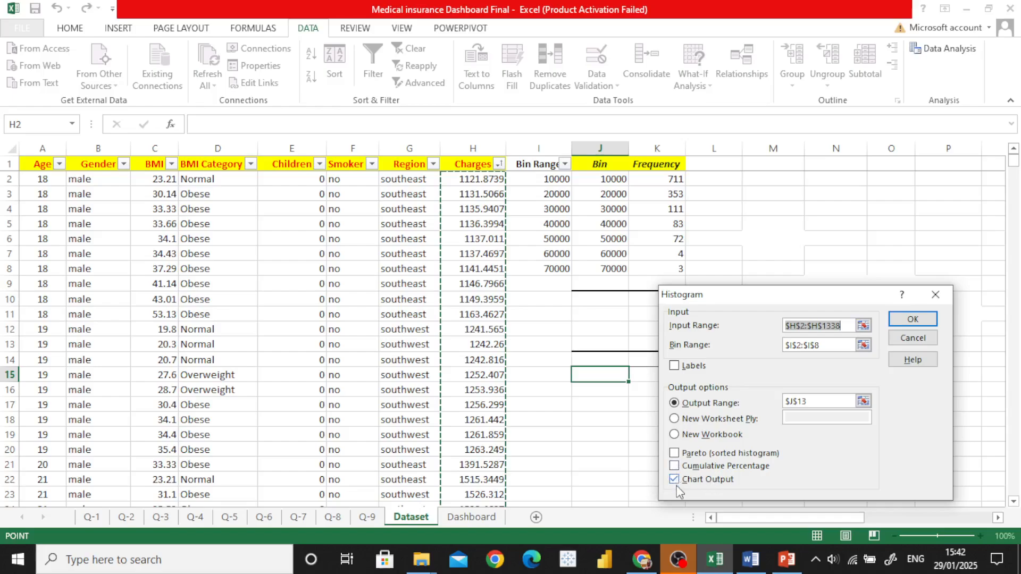
left_click(912, 319)
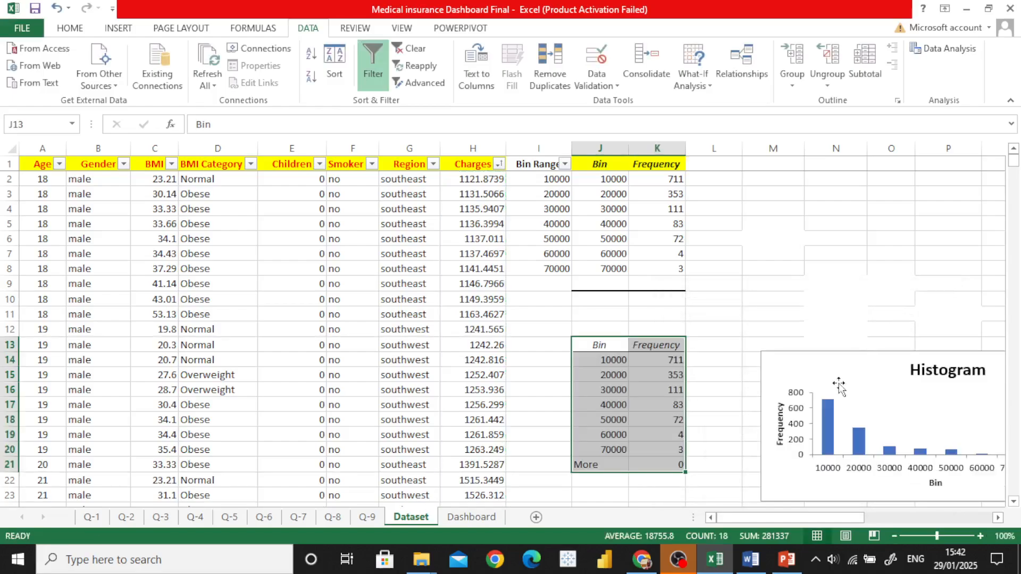
left_click_drag(850, 514, 872, 517)
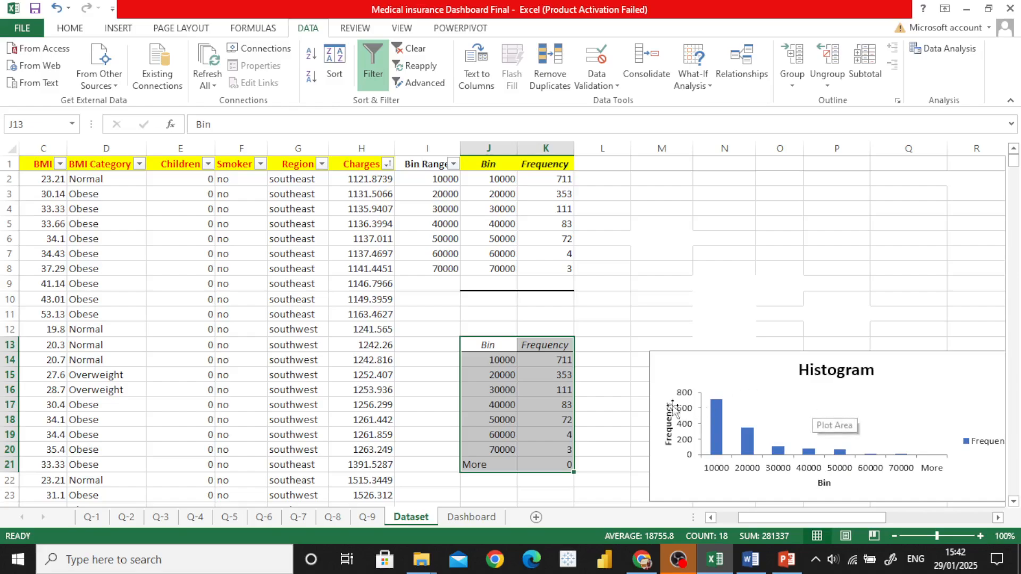
Step: Examine the Bin and Frequency table and the Cost Distribution chart on the Q-6 sheet
left_click(267, 519)
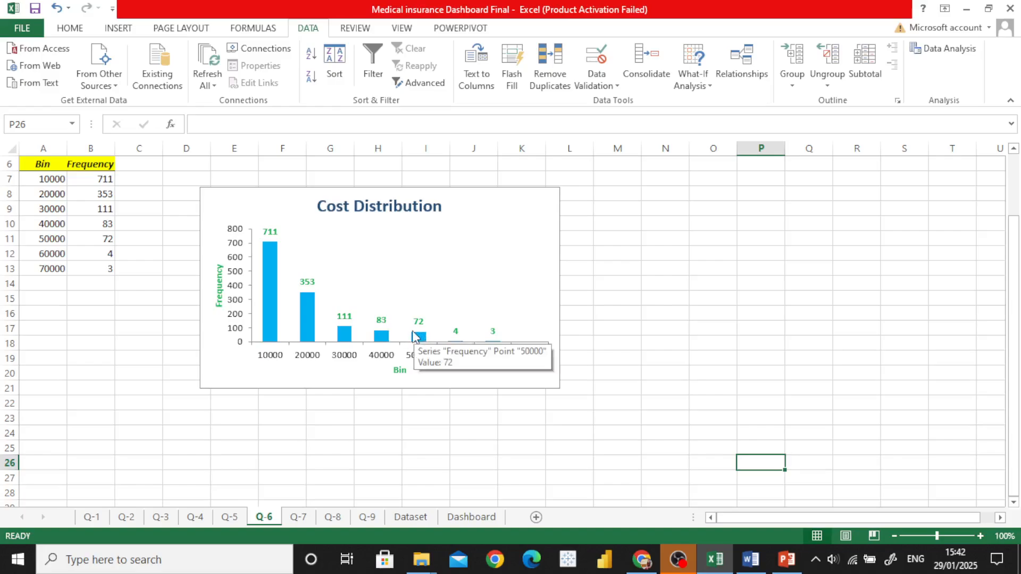
Step: Open the Q-7 sheet, read question 7, BMI Classification, in the Word document, and return to Excel
left_click(298, 517)
left_click(751, 559)
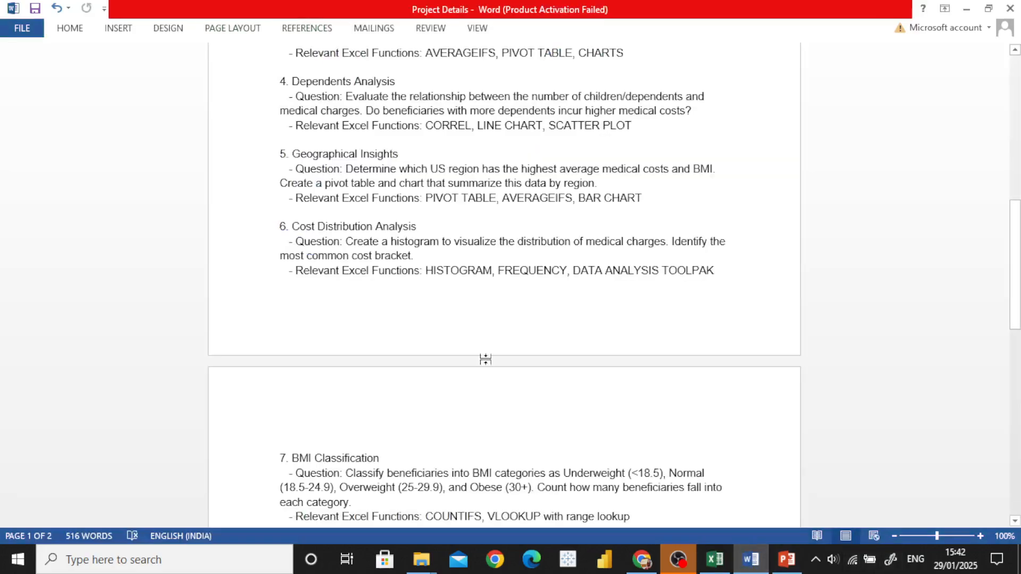
scroll(480, 343, "down", 8)
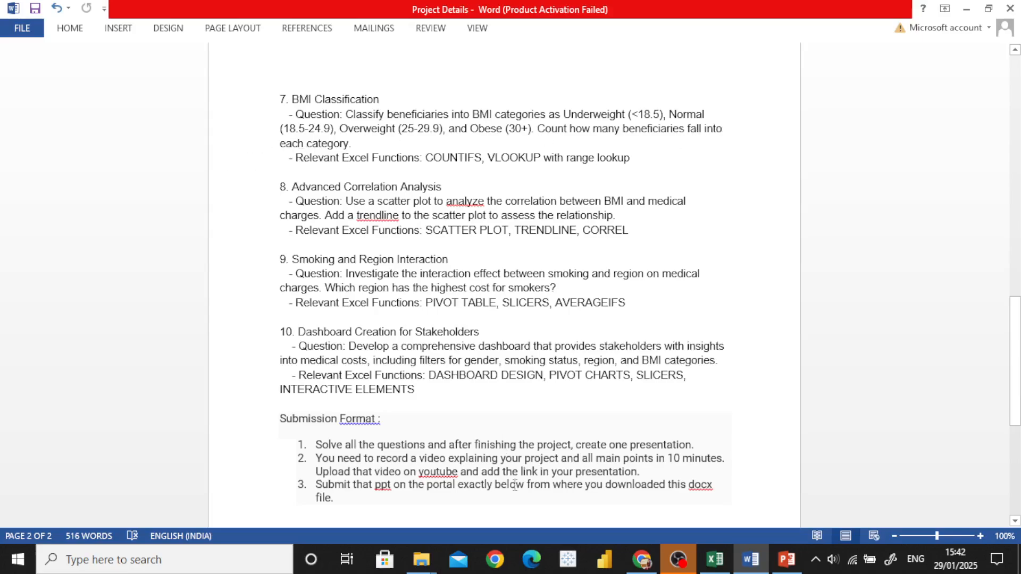
left_click(715, 560)
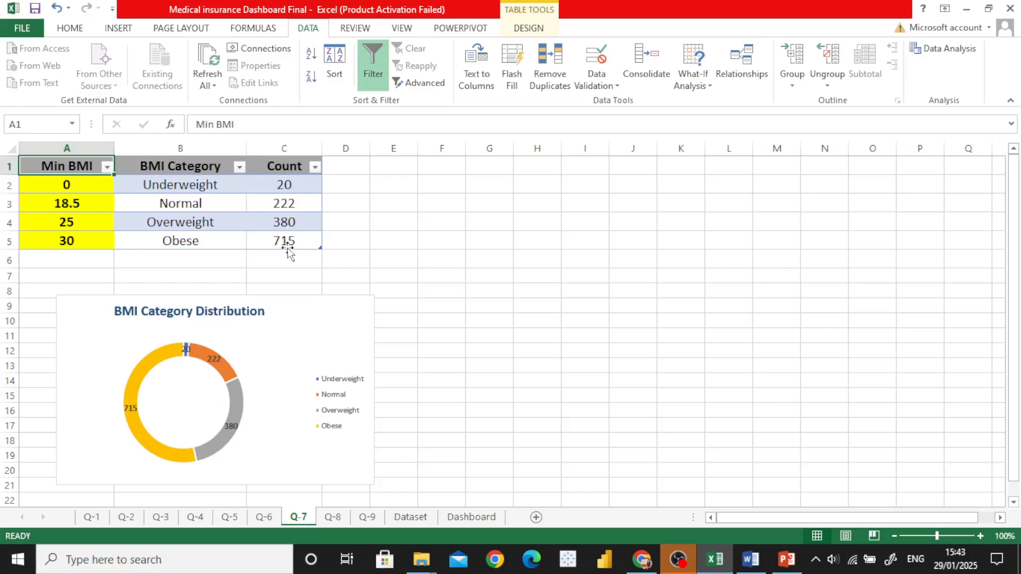
Step: Inspect the COUNTIFS formulas for the Underweight, Normal, Overweight and Obese counts and review the BMI Category Distribution chart
left_click(284, 184)
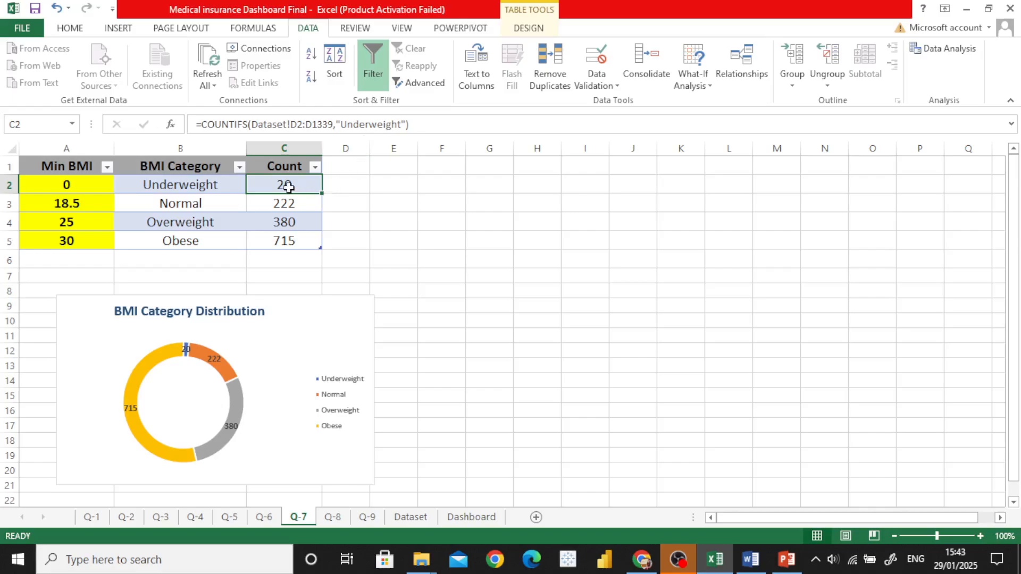
left_click(283, 208)
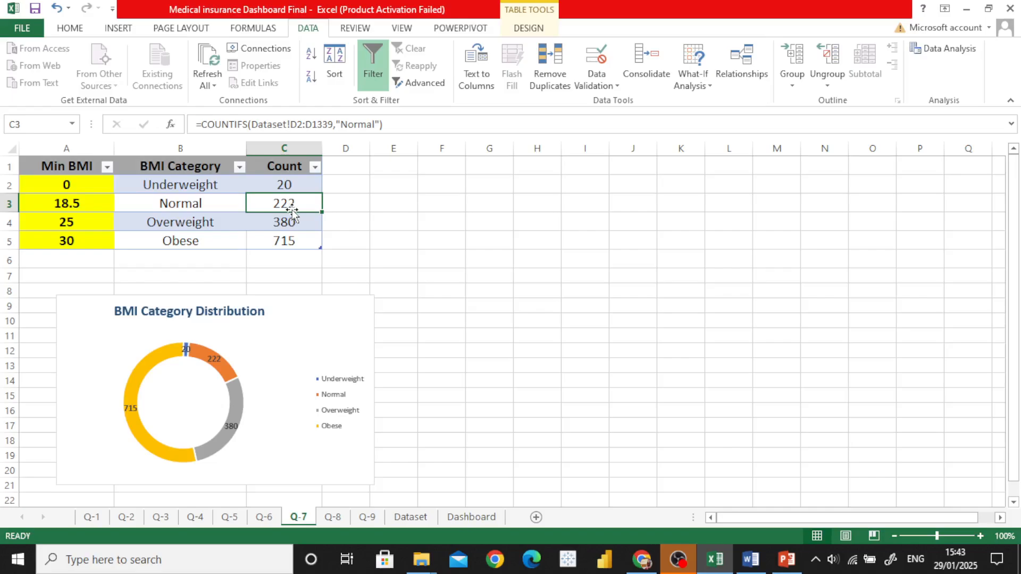
left_click(292, 221)
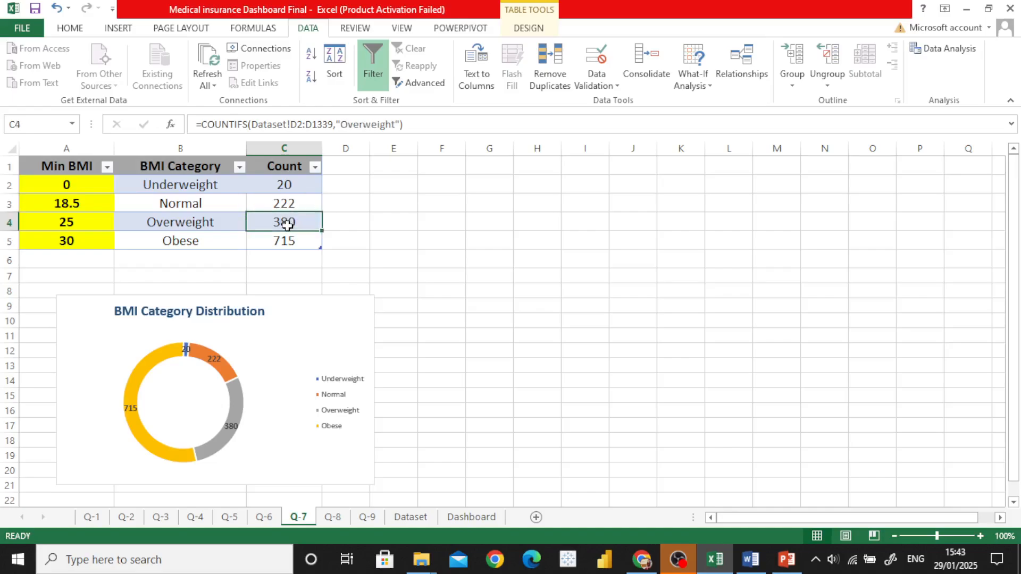
left_click(285, 243)
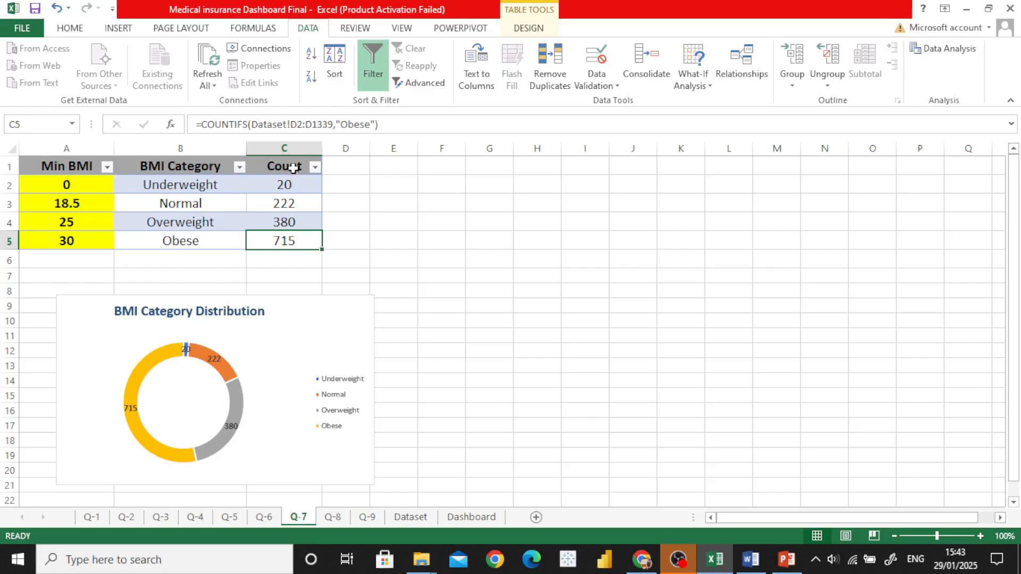
left_click(373, 190)
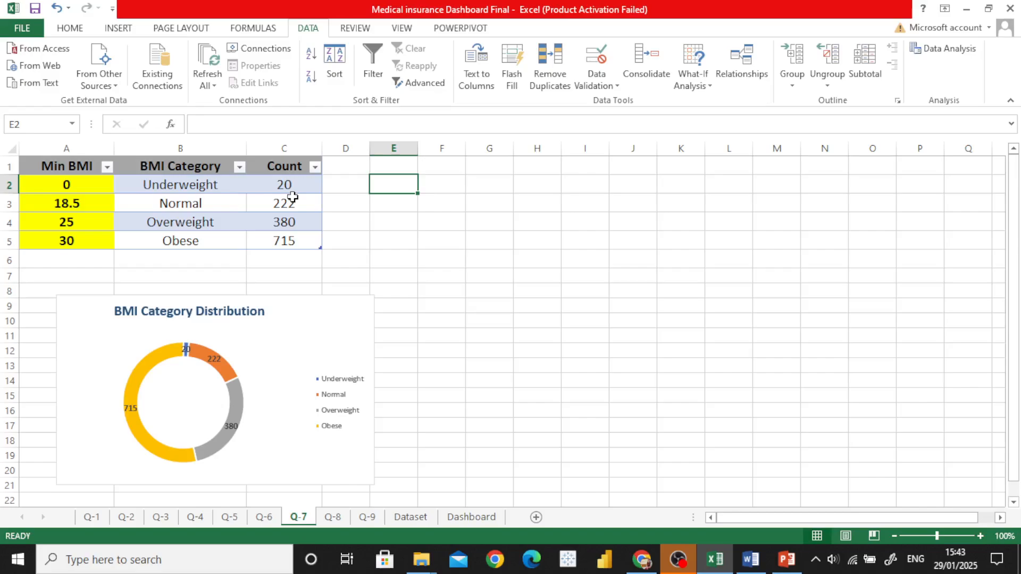
left_click(468, 288)
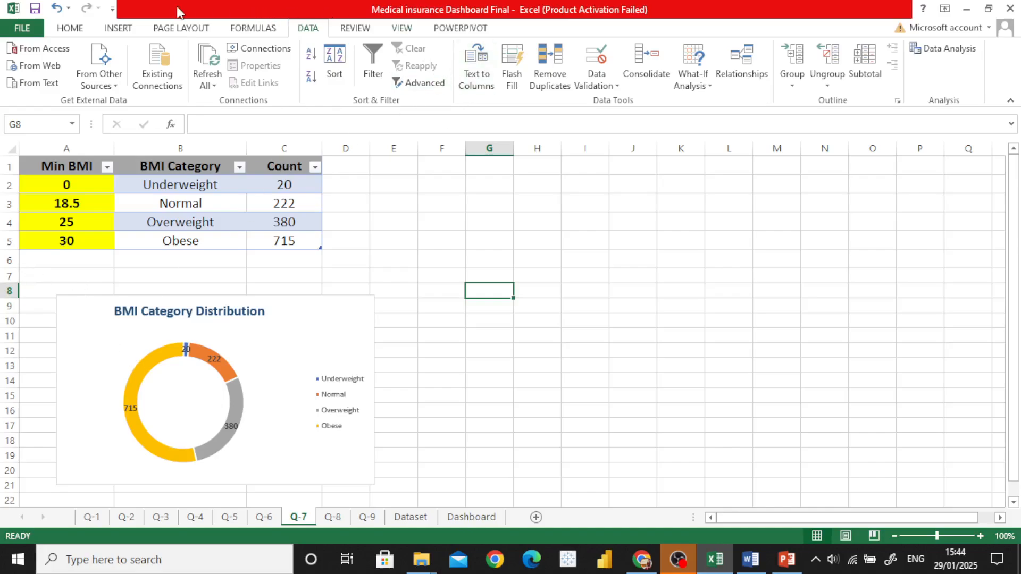
left_click(120, 29)
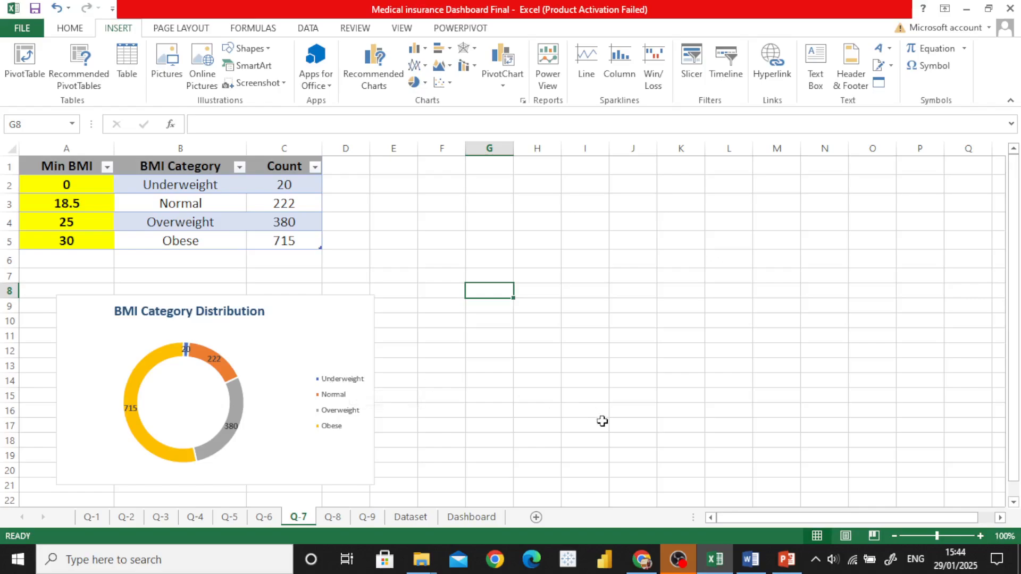
Step: Read question 8, Advanced Correlation Analysis, in the Word document and open the Q-8 sheet in Excel
left_click(749, 565)
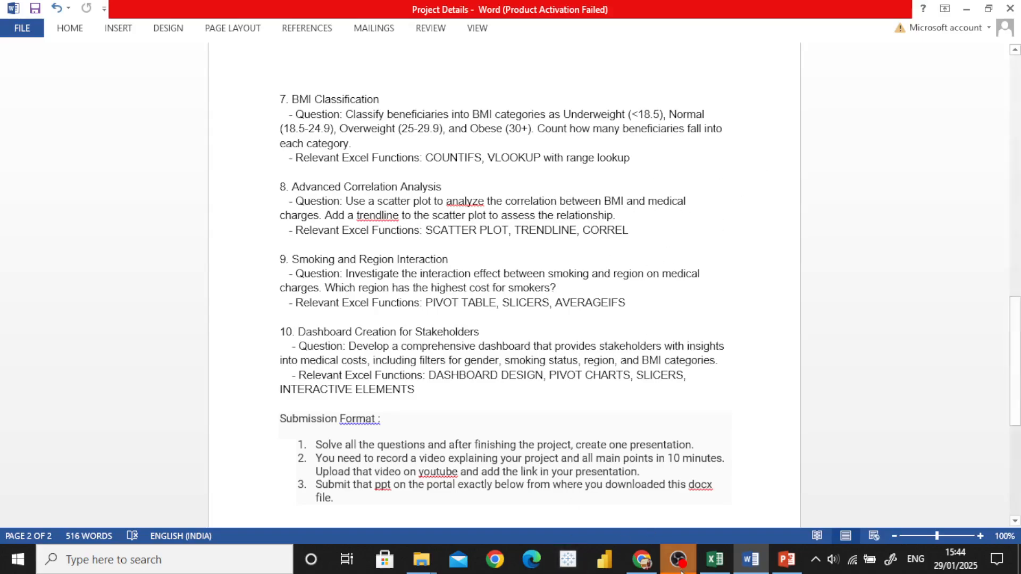
left_click(718, 565)
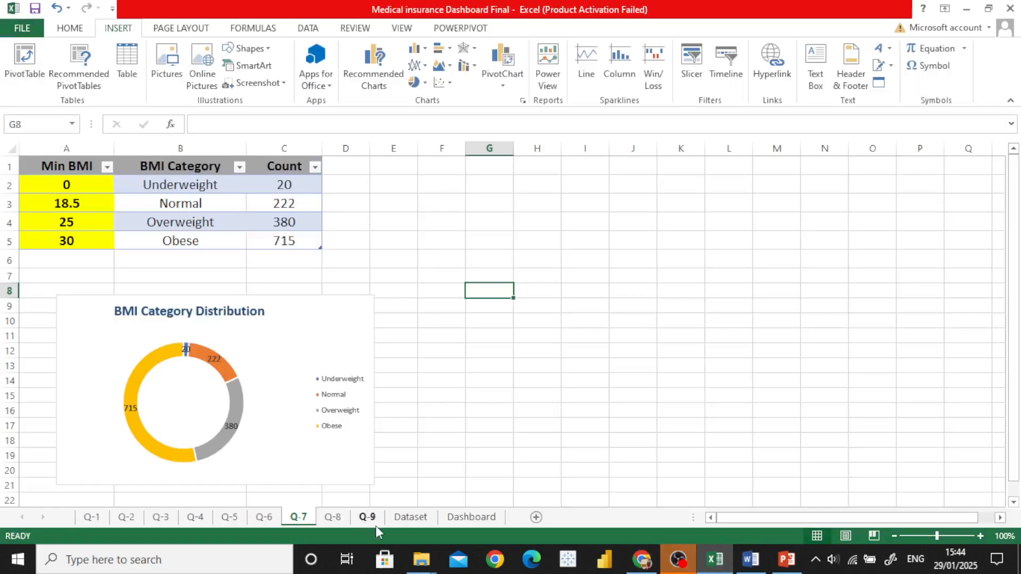
left_click(333, 517)
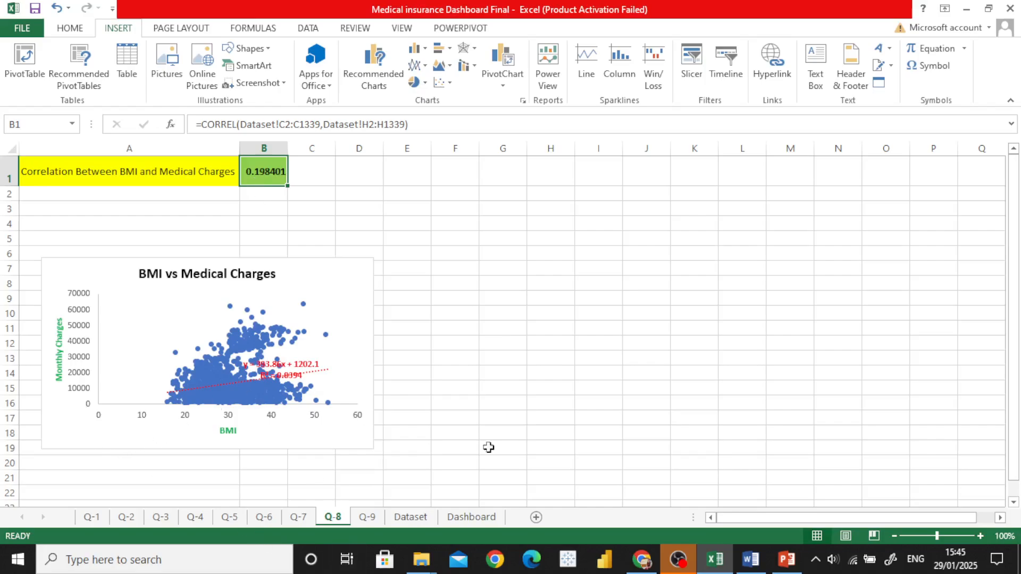
Step: Widen the BMI vs Medical Charges scatter chart to the right and view its trendline options without changing the trendline
left_click(313, 293)
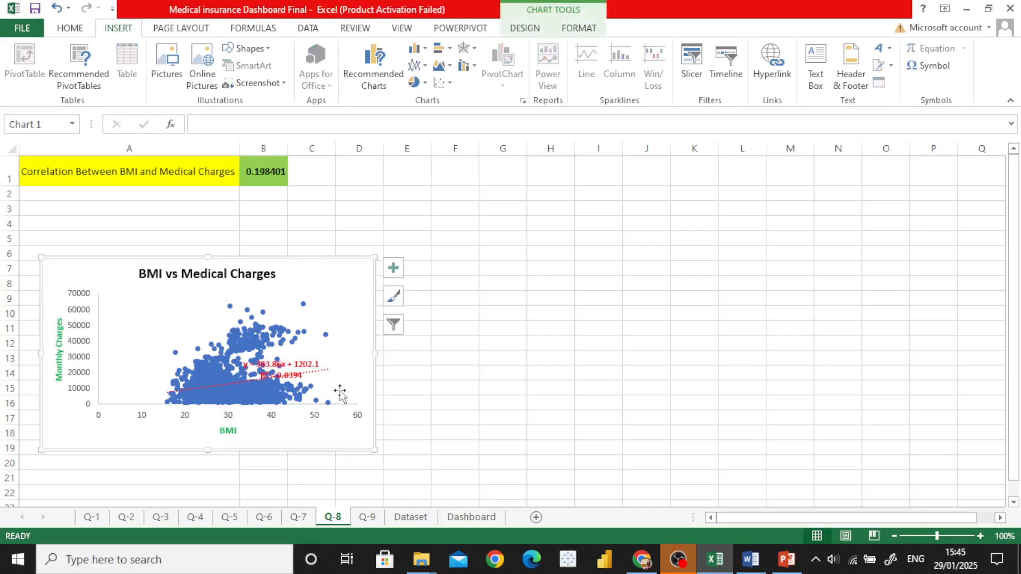
left_click_drag(375, 354, 417, 358)
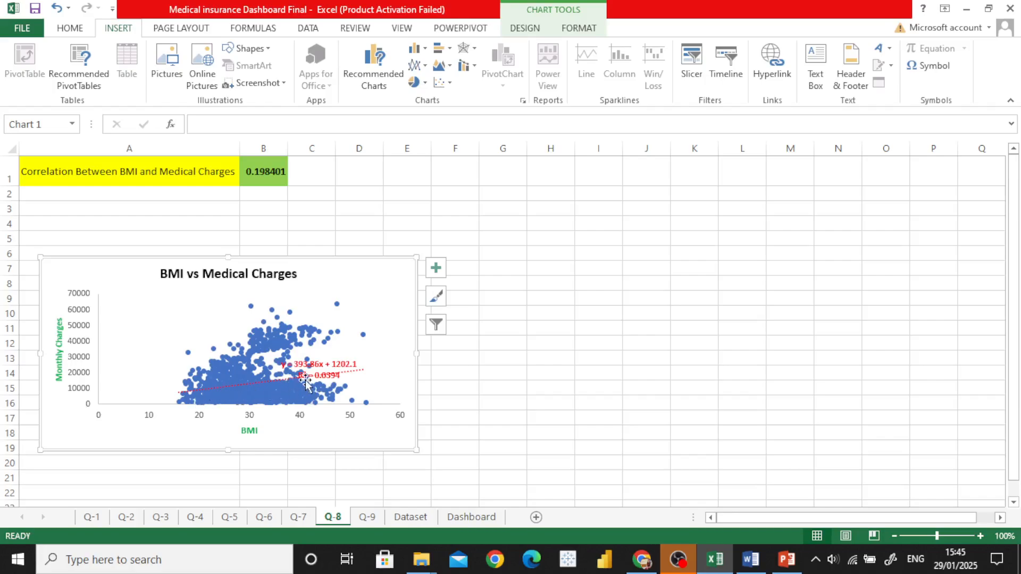
left_click(437, 269)
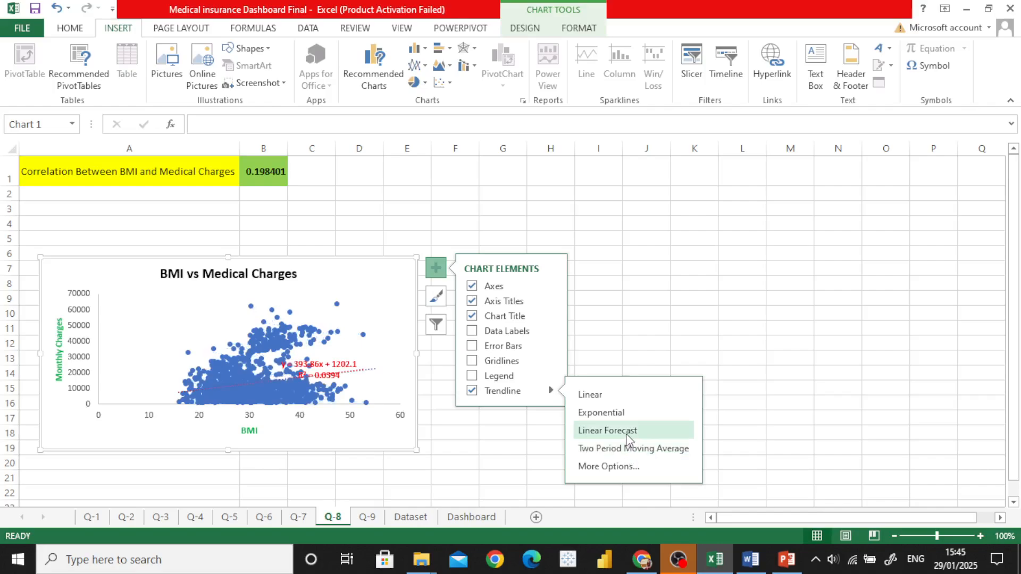
left_click(490, 430)
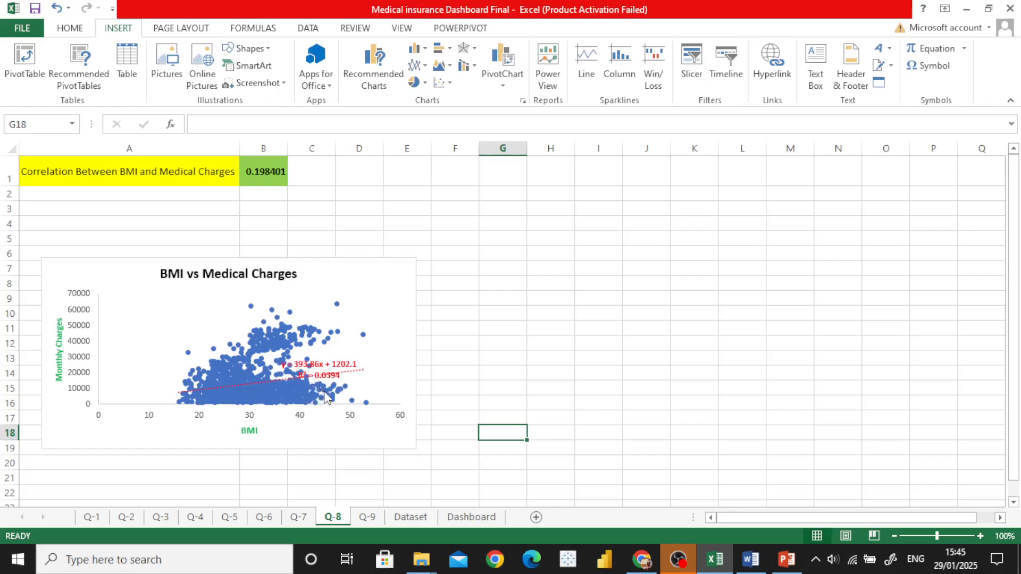
Step: Read question 9, Smoking and Region Interaction, in the Word document and open the Q-9 sheet in Excel
left_click(752, 565)
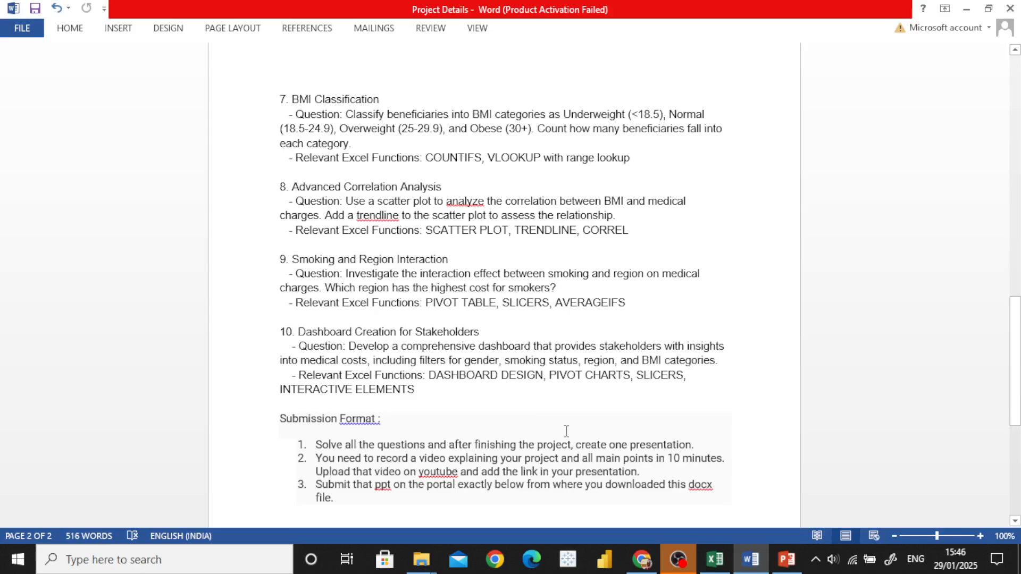
left_click(715, 559)
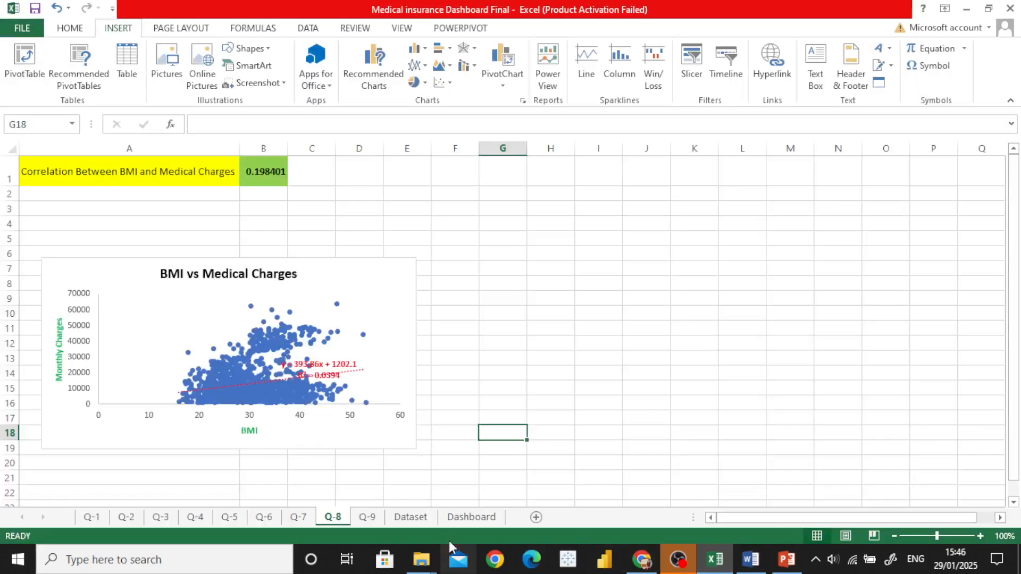
left_click(410, 517)
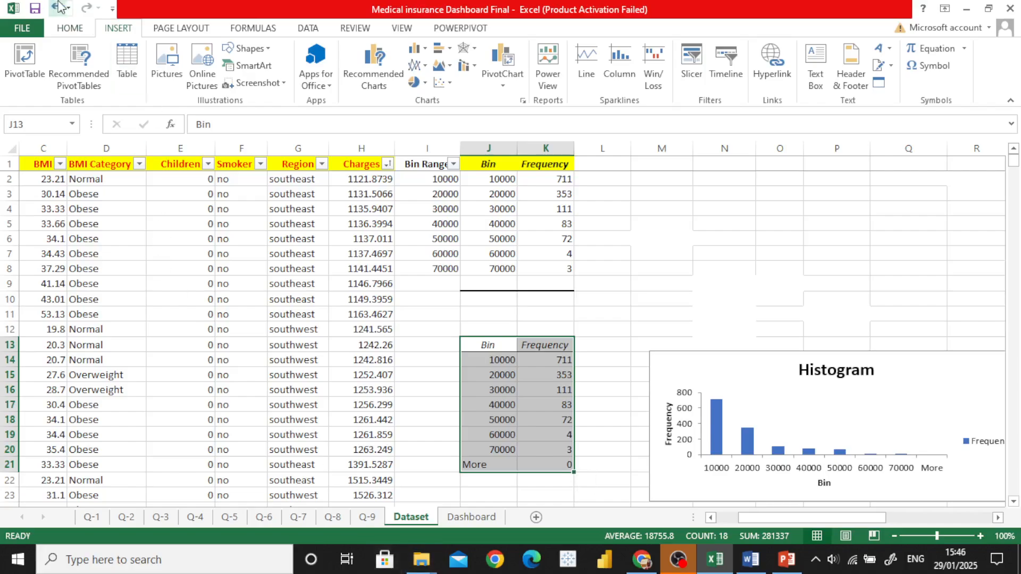
left_click(367, 516)
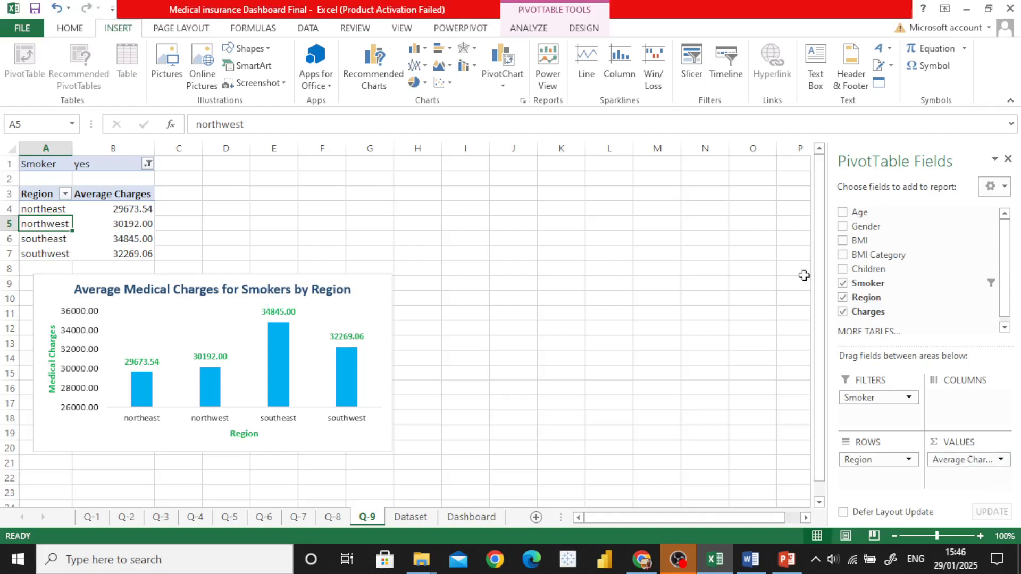
Step: Check the value field settings of Average Charges in the pivot table, keeping Average as the summary calculation
left_click(984, 460)
left_click(934, 442)
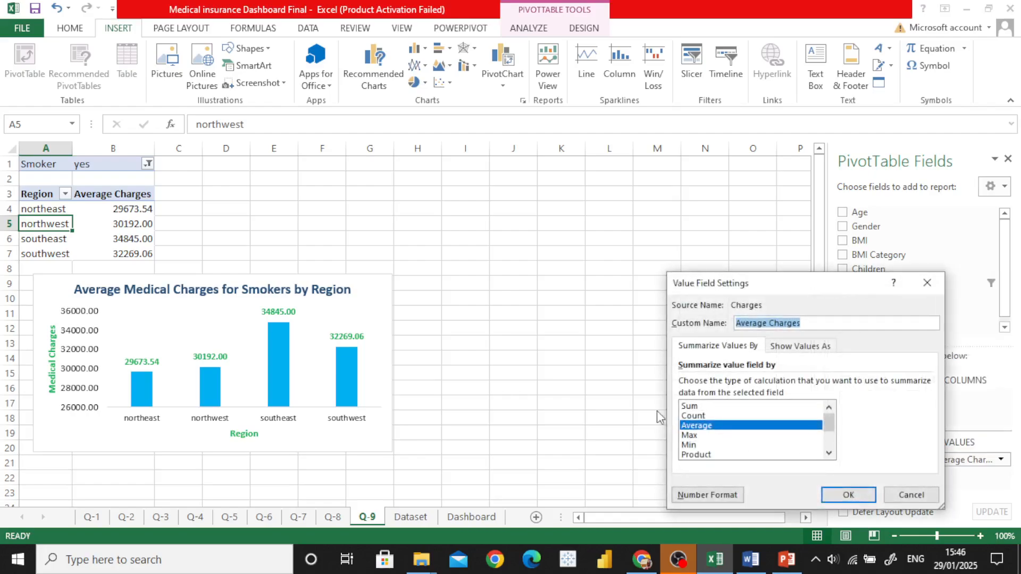
left_click(849, 495)
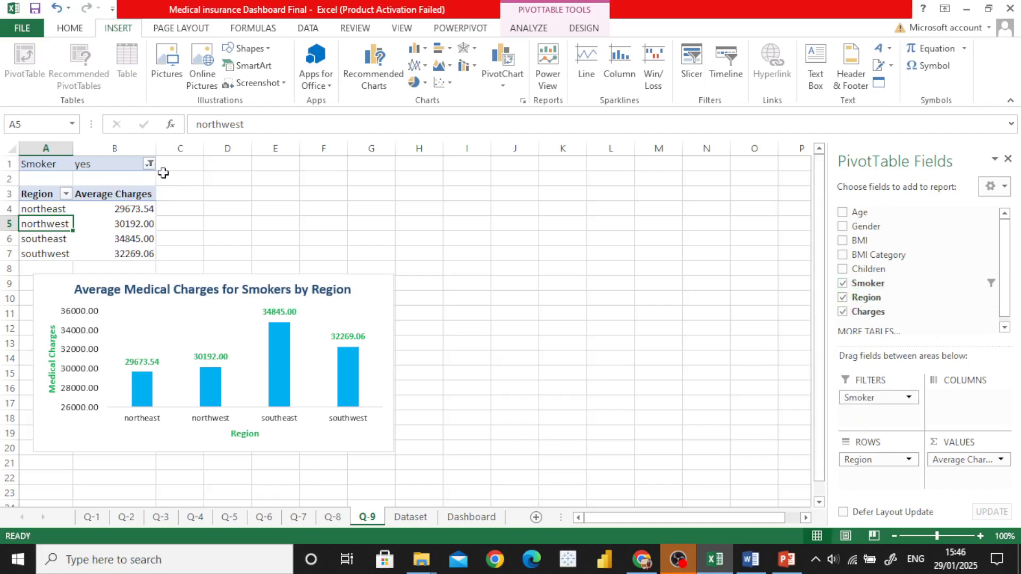
Step: Inspect the pivot table's Smoker filter and keep only the value yes selected
left_click(143, 159)
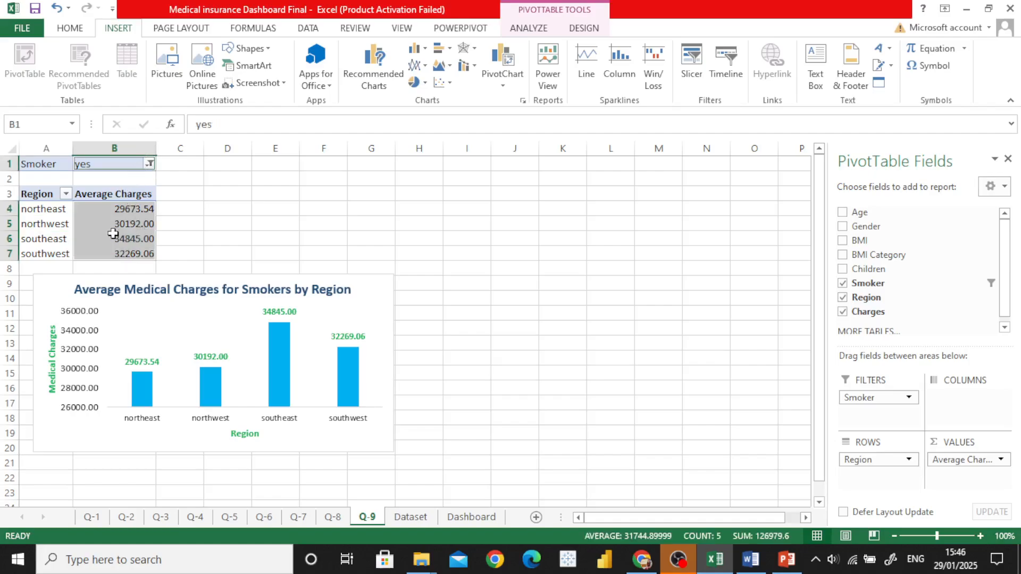
left_click(150, 175)
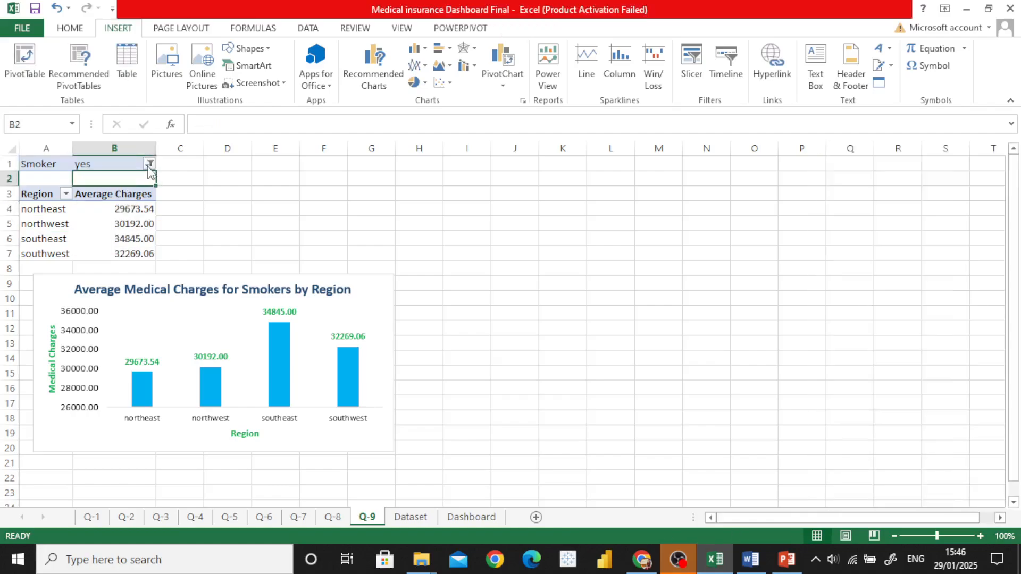
left_click(150, 165)
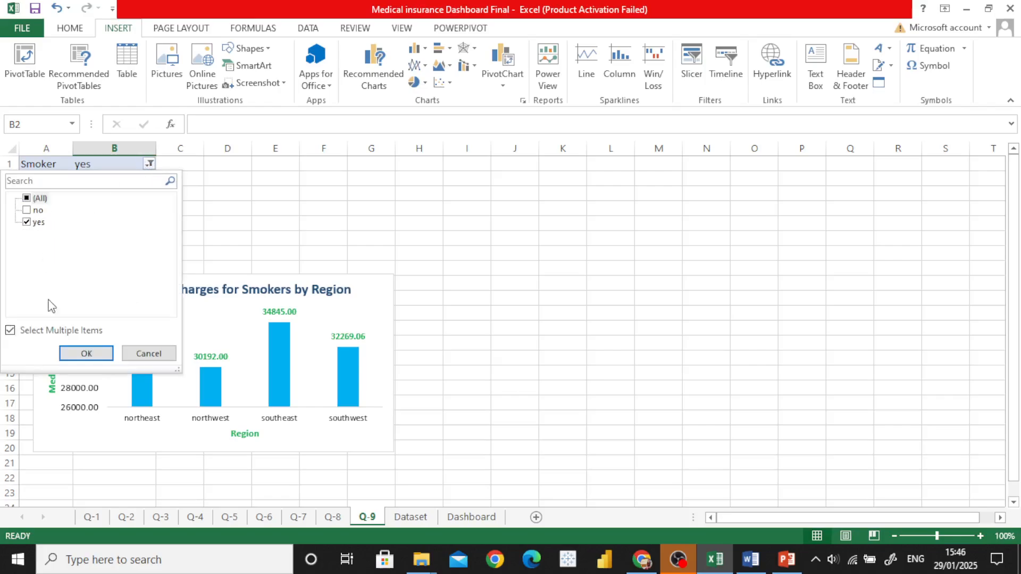
left_click(87, 354)
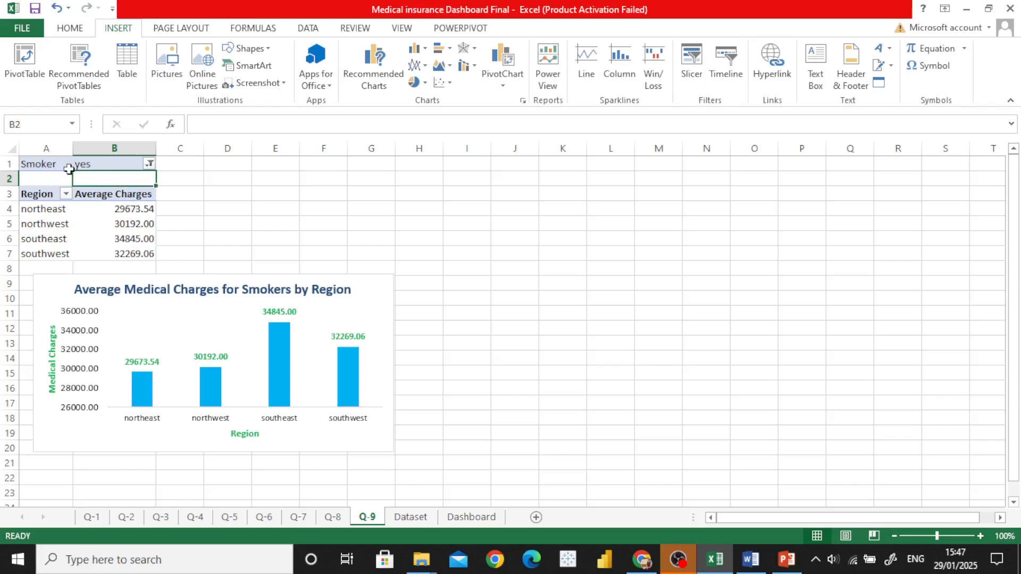
Step: Examine the Region and Average Charges pivot table in A3:B7 and the Average Medical Charges for Smokers by Region chart
left_click(238, 208)
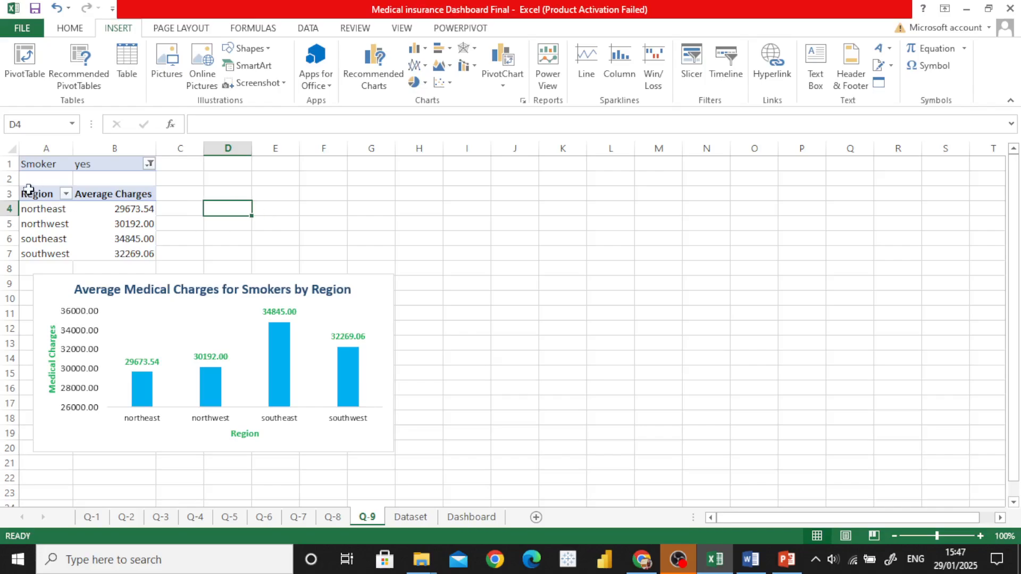
left_click_drag(33, 192, 110, 250)
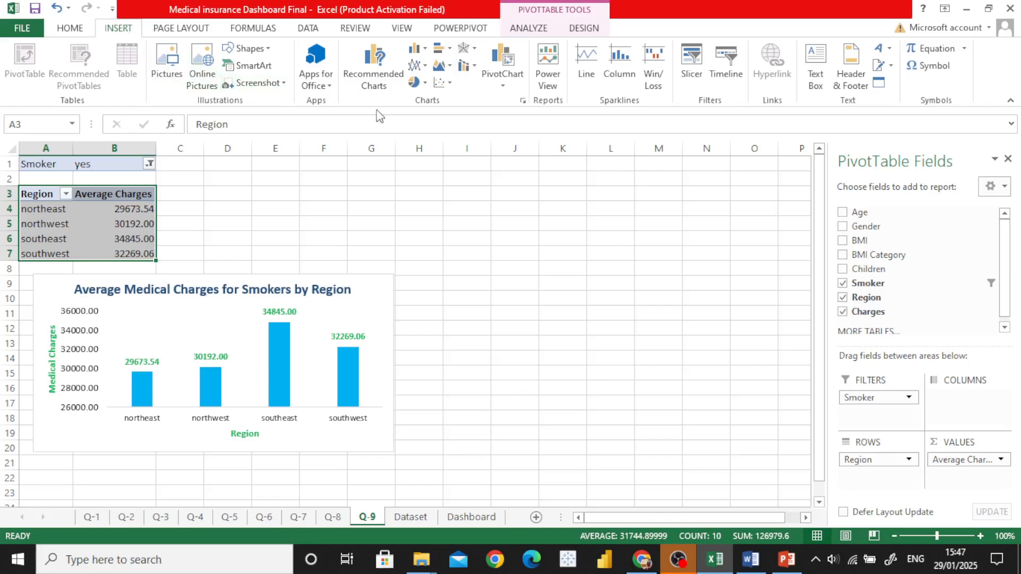
left_click(281, 225)
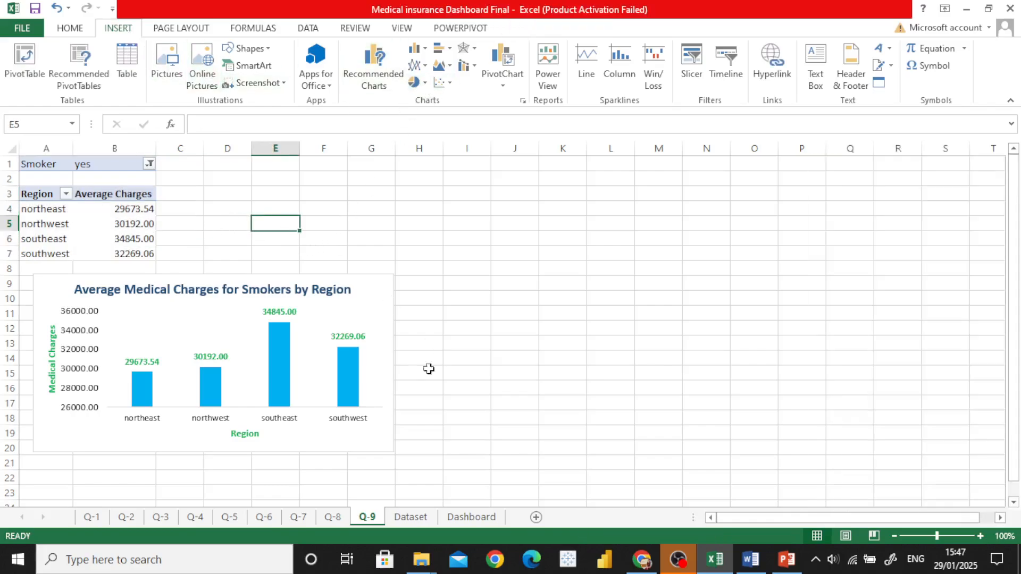
left_click(358, 311)
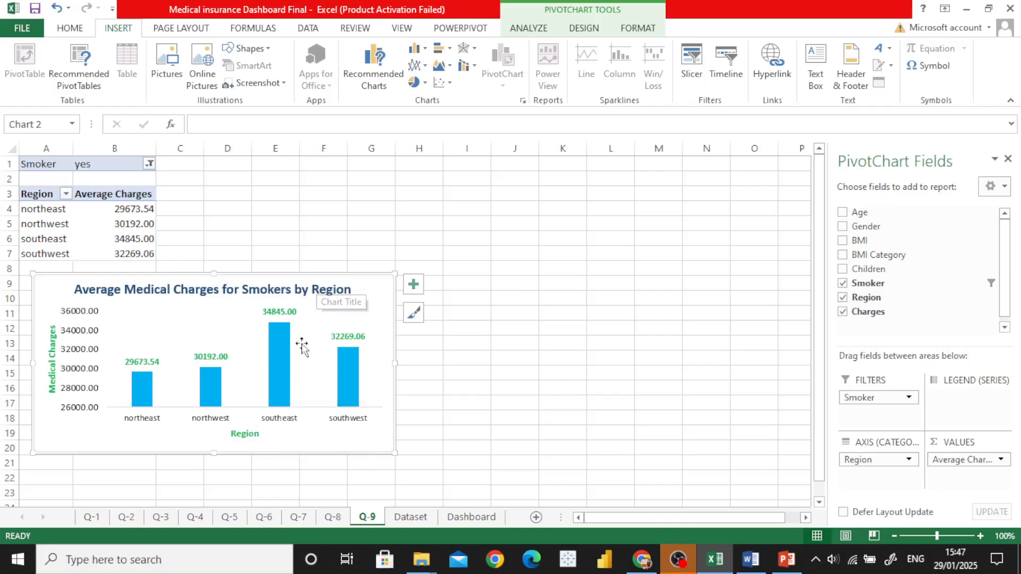
Step: Read question 10, Dashboard Creation for Stakeholders, in the Word document and open the Dashboard sheet in Excel
left_click(751, 559)
scroll(478, 386, "down", 3)
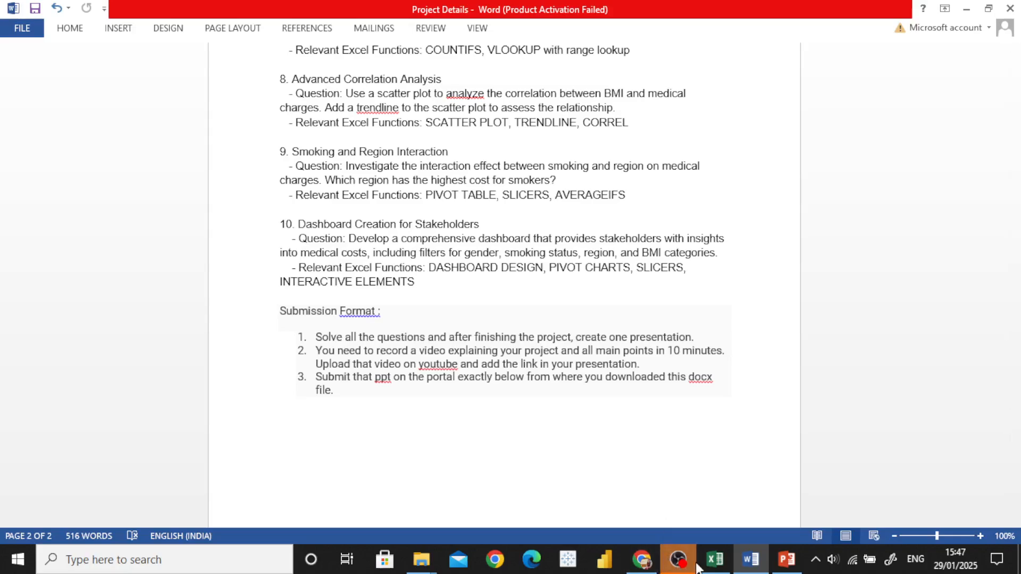
left_click(715, 559)
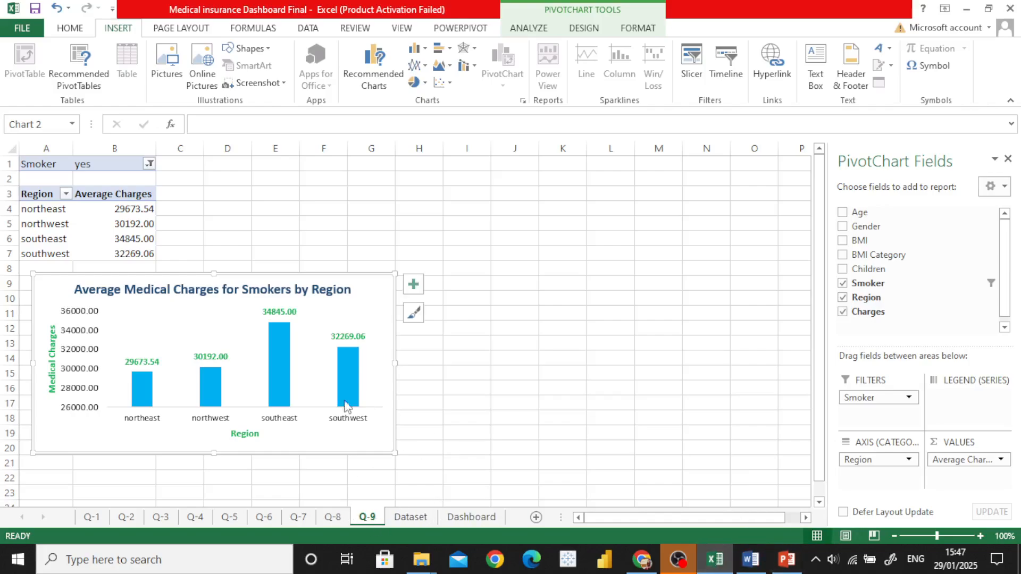
left_click(471, 515)
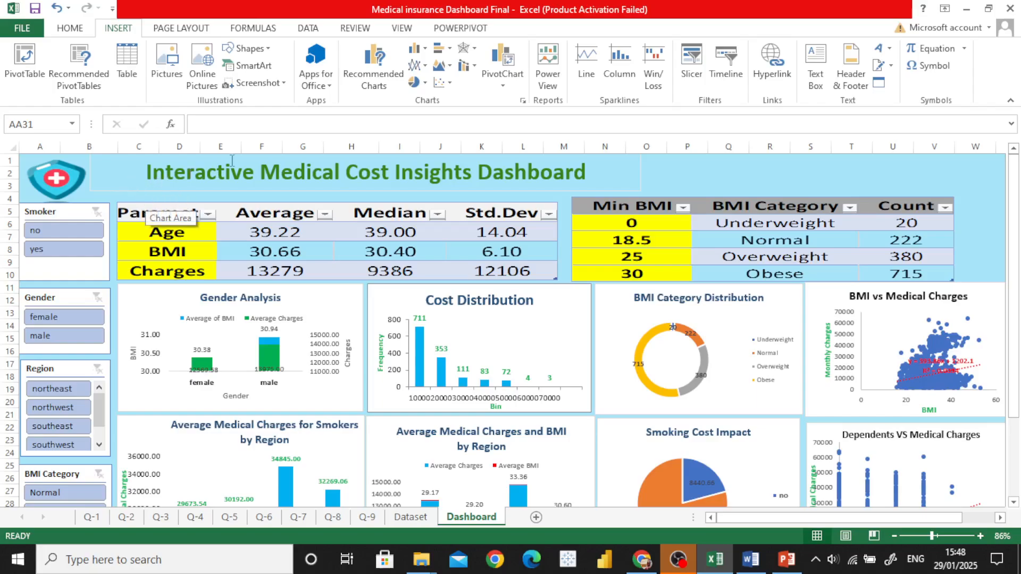
Step: Look through the Interactive Medical Cost Insights Dashboard, examining its slicers, summary tables and charts
scroll(130, 250, "down", 2)
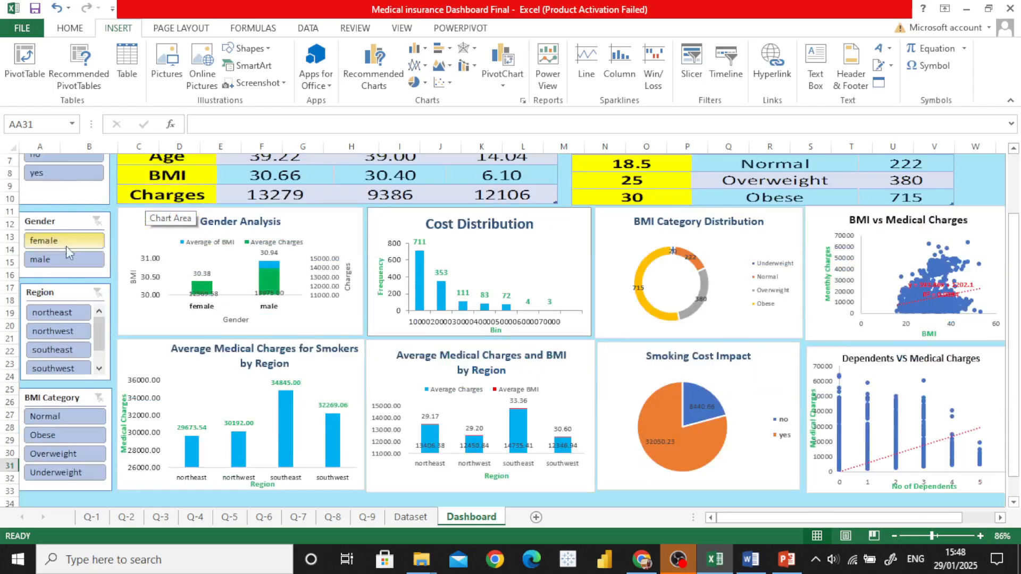
scroll(68, 245, "down", 1)
scroll(303, 308, "up", 2)
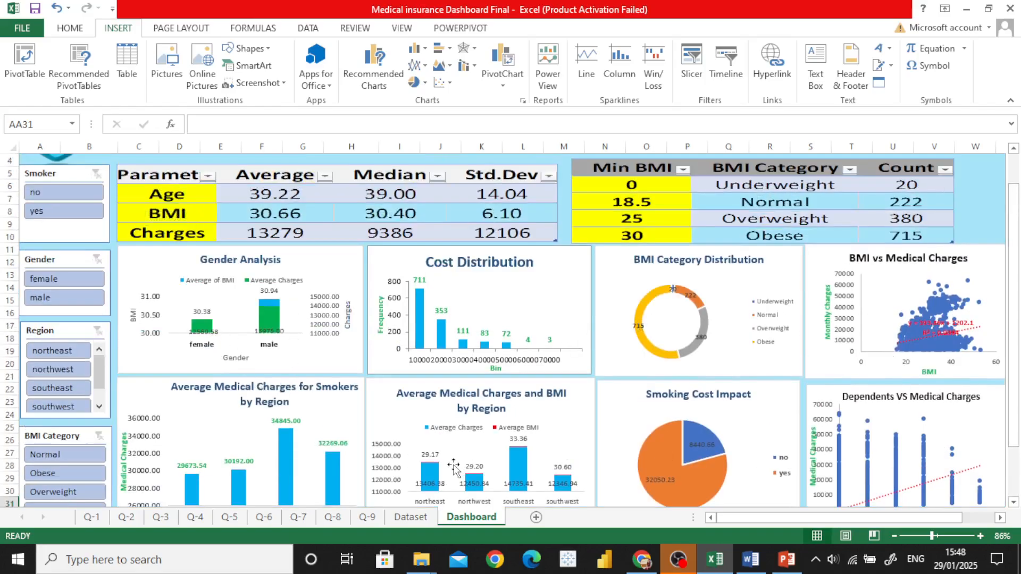
scroll(465, 481, "down", 1)
scroll(458, 407, "up", 2)
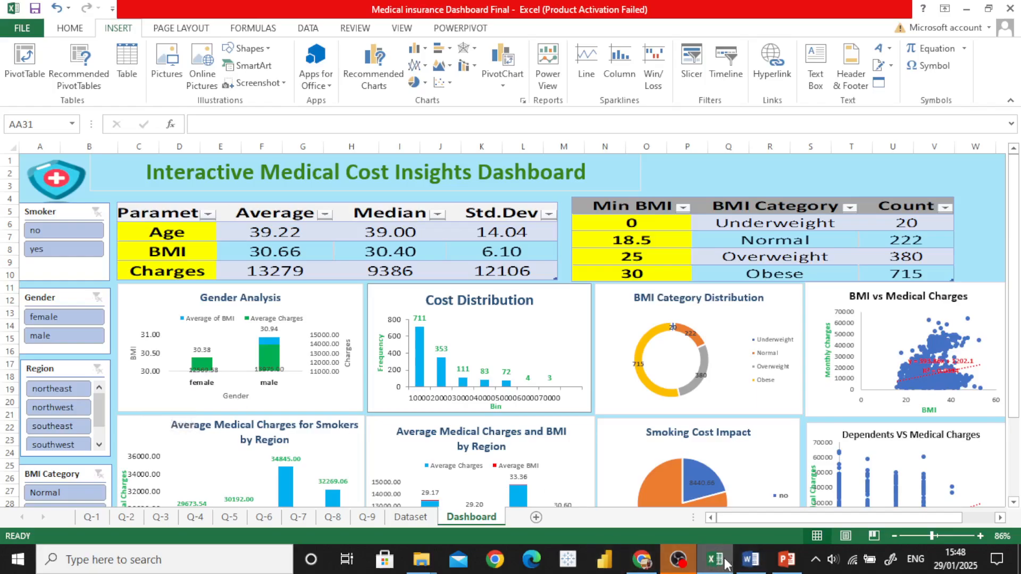
Step: Switch to the Medical Cost Dashboard presentation in PowerPoint and show the closing thank-you slide, slide 17
left_click(787, 560)
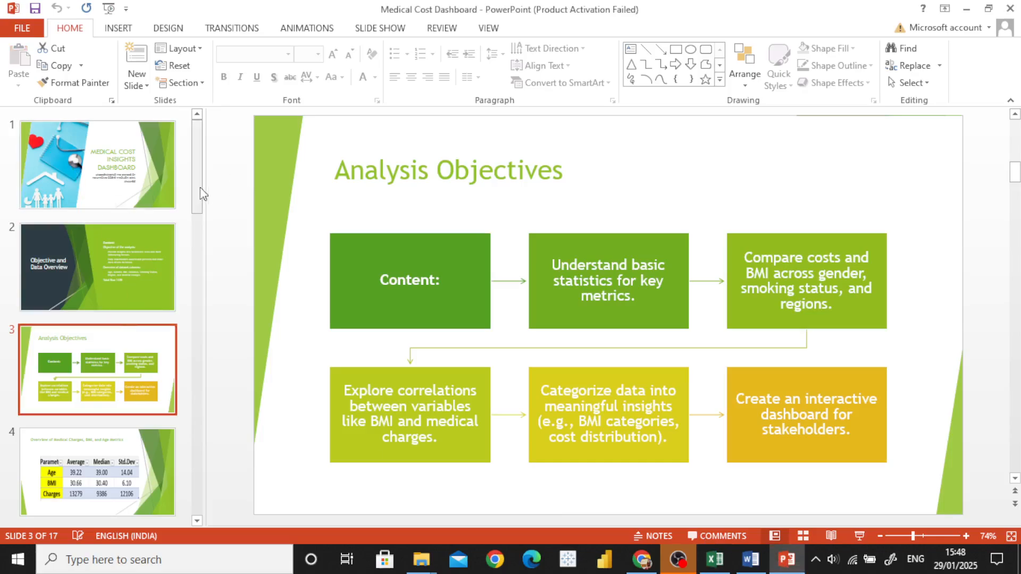
left_click_drag(200, 199, 200, 495)
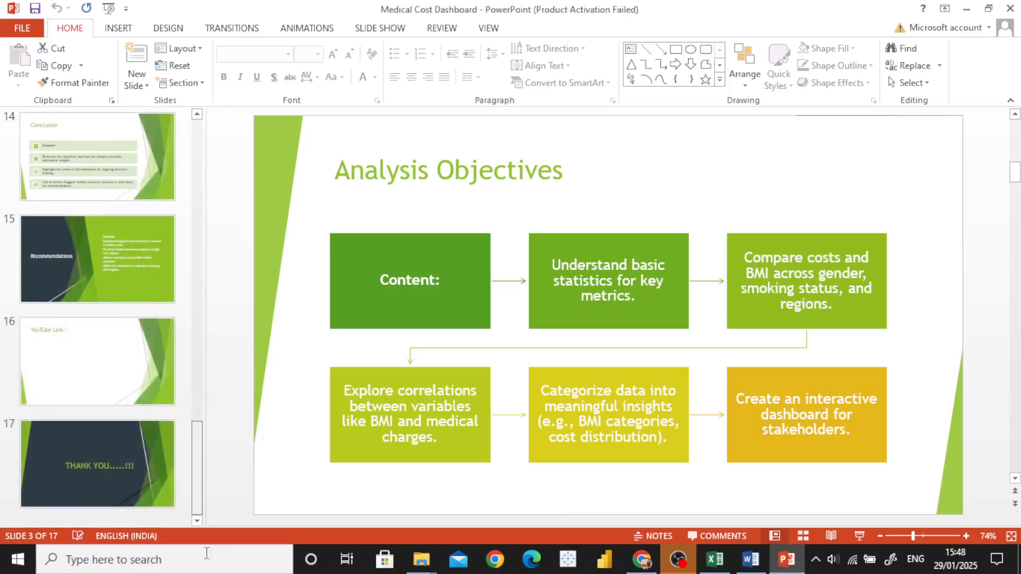
left_click(117, 471)
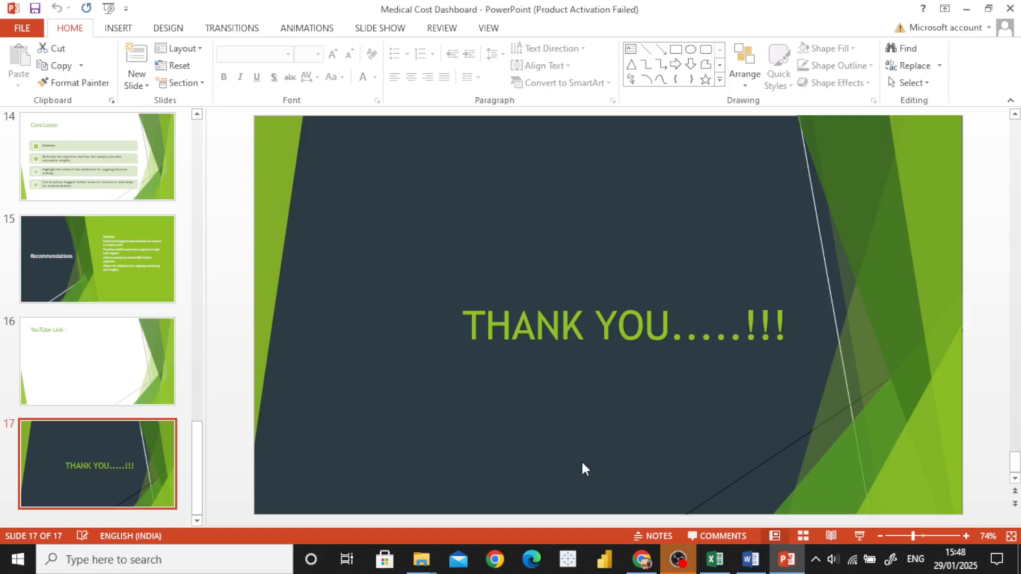